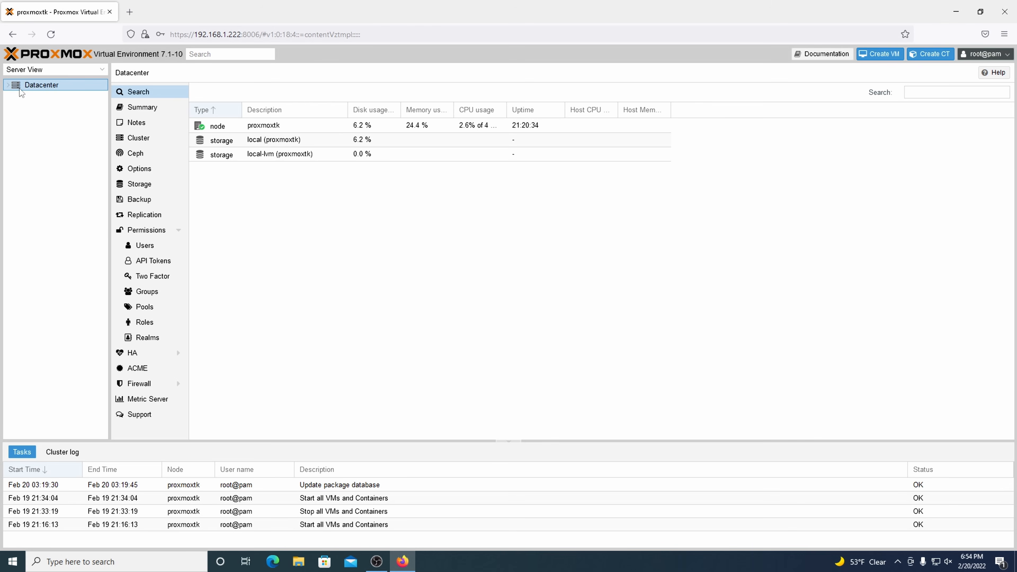
Step: Search local storage's CT templates for 'file' and download turnkey-fileserver 16.1-1
{"action": "left_click", "coordinate": [8, 87]}
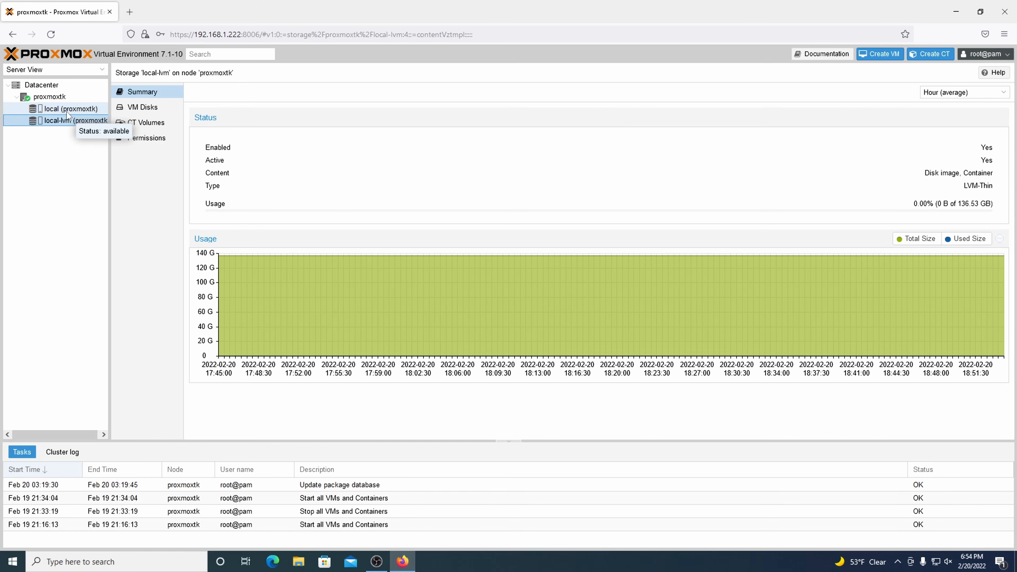
{"action": "left_click", "coordinate": [67, 111]}
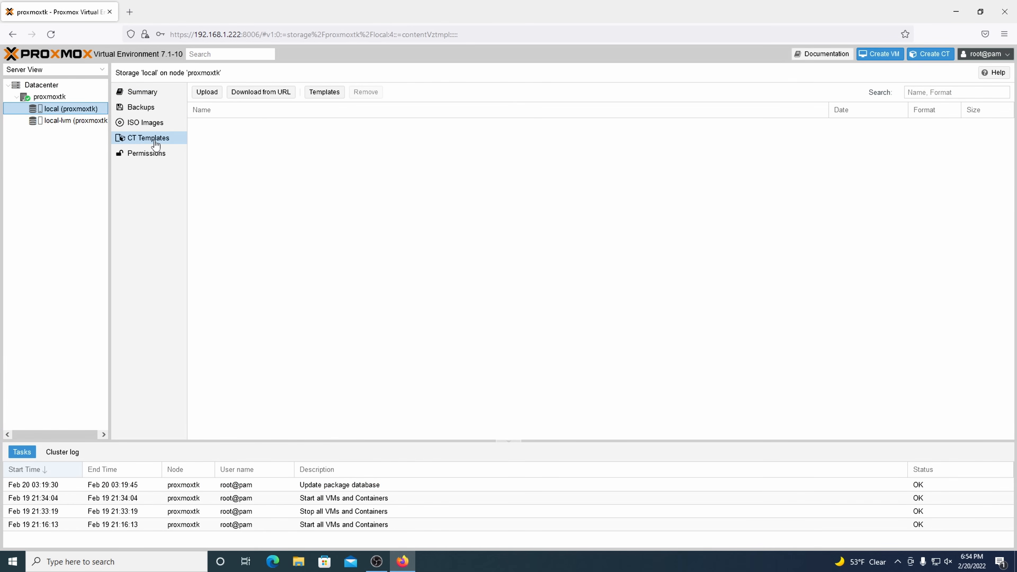
{"action": "left_click", "coordinate": [323, 98]}
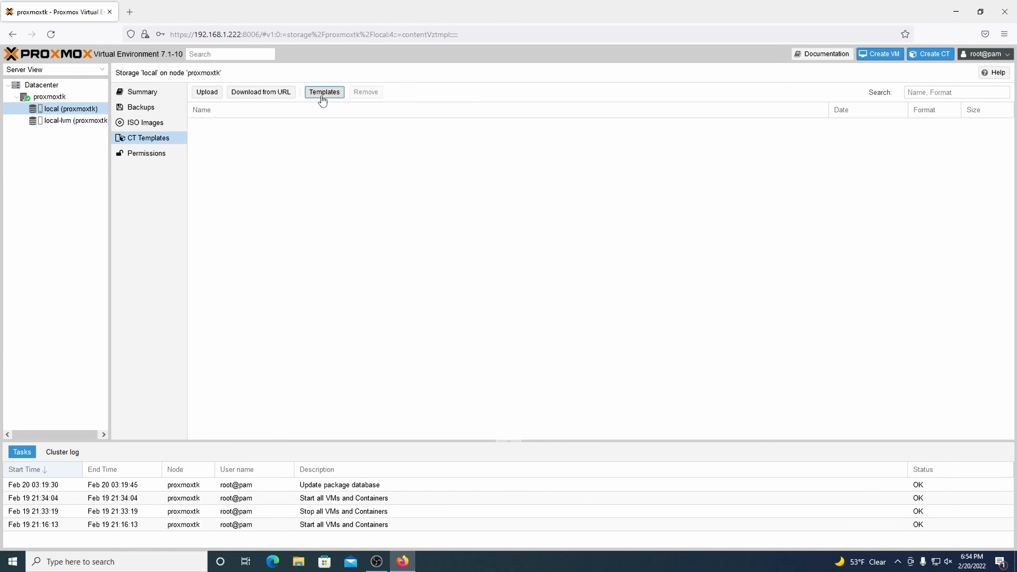
{"action": "scroll", "coordinate": [463, 232], "scroll_direction": "down", "scroll_amount": 5}
{"action": "left_click", "coordinate": [677, 169]}
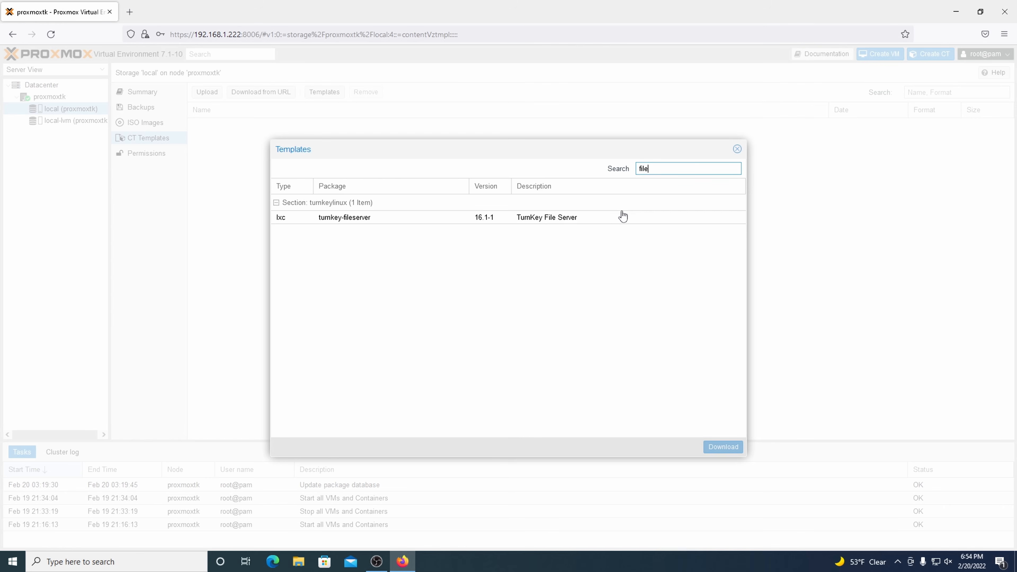
{"action": "left_click", "coordinate": [623, 216]}
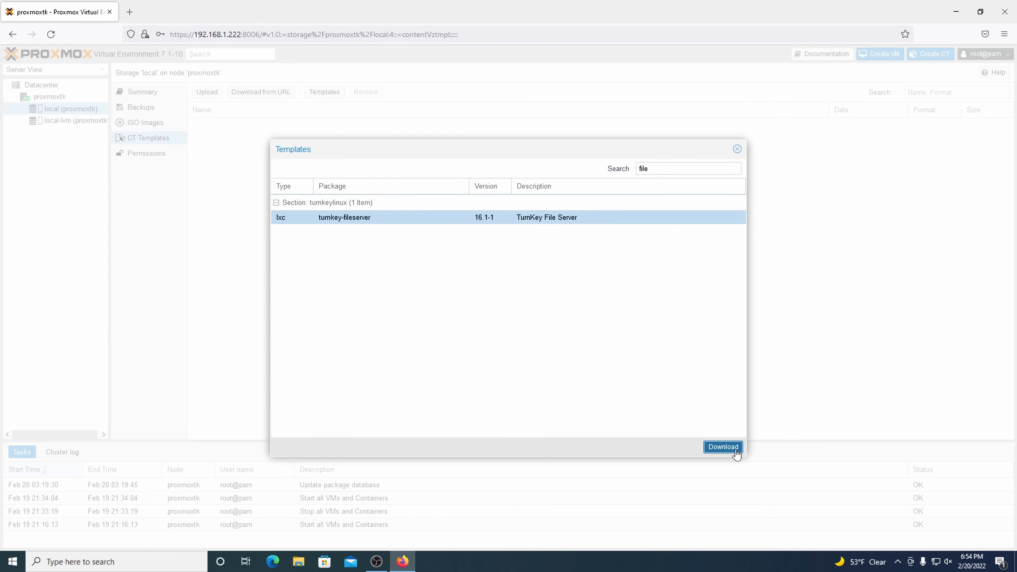
{"action": "left_click", "coordinate": [727, 447]}
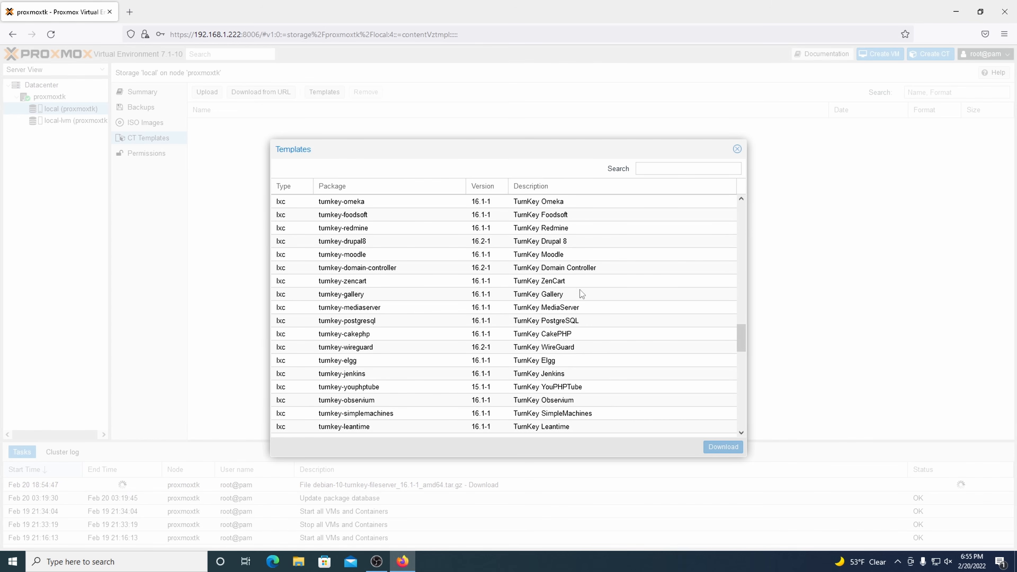
Step: Browse other TurnKey templates, including Foswiki, Lighttpd PHP FastCGI, Torrent Server, Tomcat, Ushahidi and WordPress
{"action": "scroll", "coordinate": [567, 294], "scroll_direction": "up", "scroll_amount": 2}
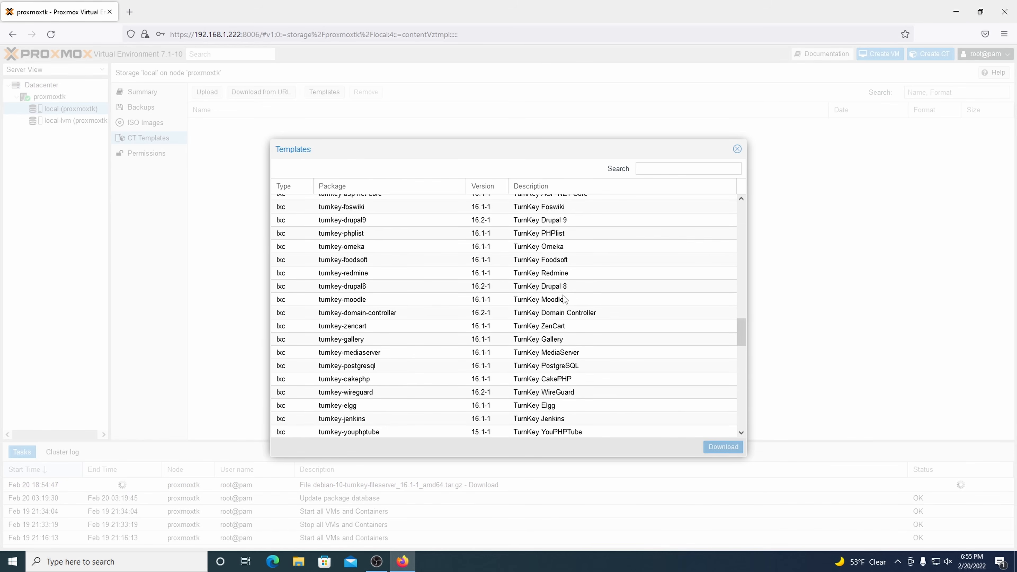
{"action": "left_click", "coordinate": [562, 315]}
{"action": "scroll", "coordinate": [561, 316], "scroll_direction": "up", "scroll_amount": 3}
{"action": "left_click", "coordinate": [549, 292]}
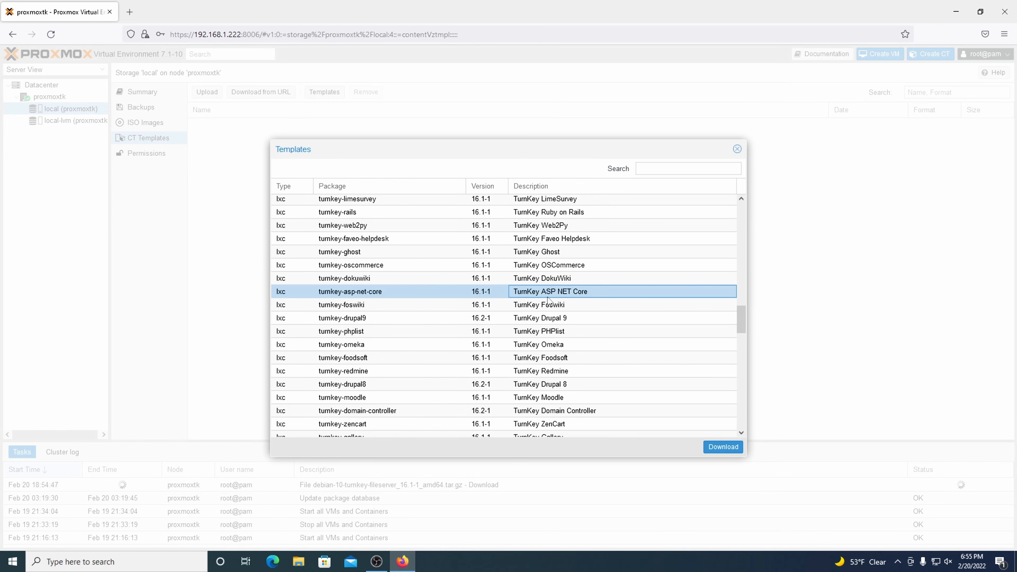
{"action": "left_click", "coordinate": [549, 305]}
{"action": "scroll", "coordinate": [548, 305], "scroll_direction": "up", "scroll_amount": 2}
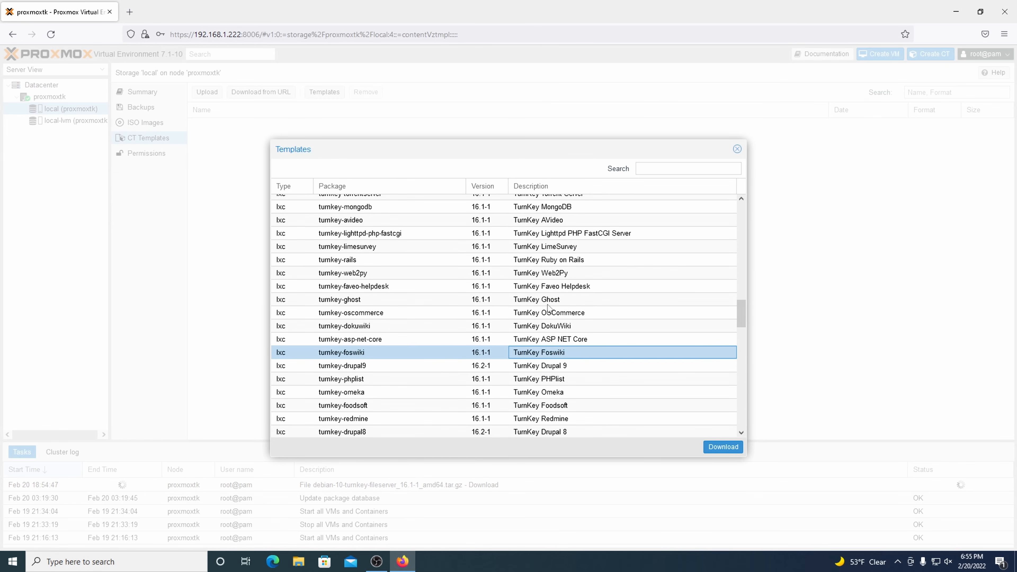
{"action": "scroll", "coordinate": [538, 279], "scroll_direction": "up", "scroll_amount": 2}
{"action": "left_click", "coordinate": [539, 281]}
{"action": "scroll", "coordinate": [541, 285], "scroll_direction": "up", "scroll_amount": 2}
{"action": "left_click", "coordinate": [547, 296]}
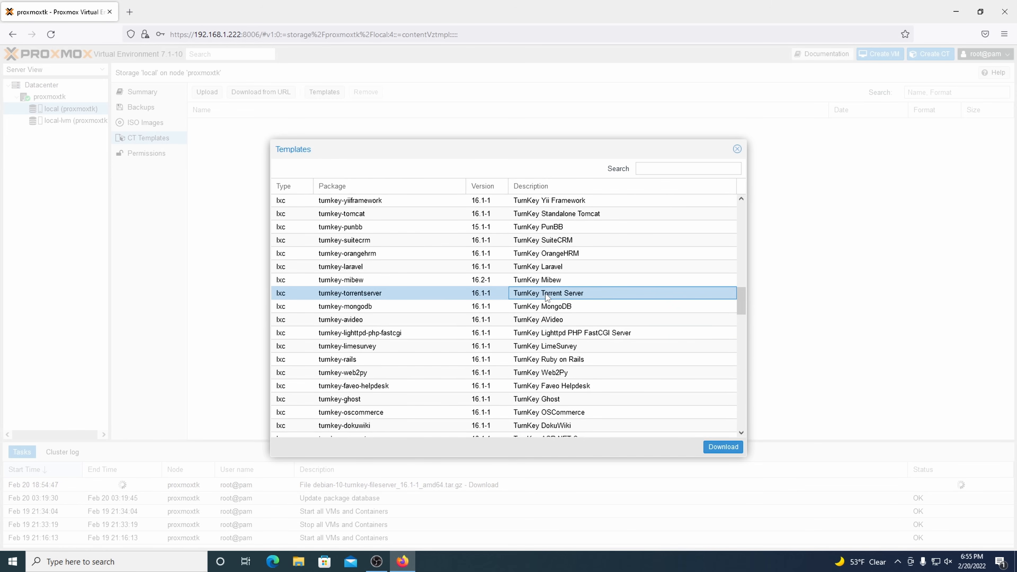
{"action": "scroll", "coordinate": [547, 297], "scroll_direction": "up", "scroll_amount": 4}
{"action": "left_click", "coordinate": [553, 318]}
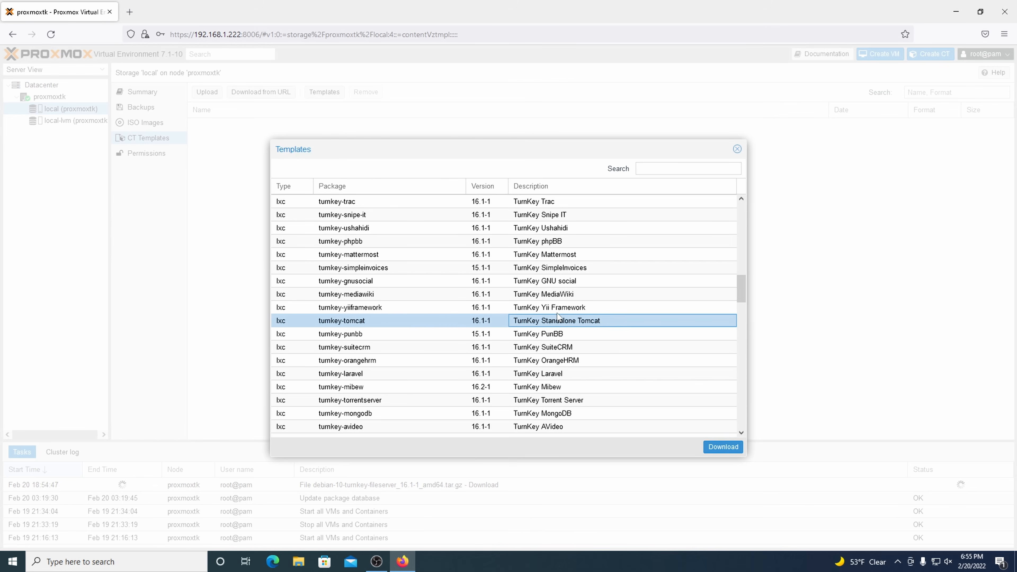
{"action": "scroll", "coordinate": [559, 317], "scroll_direction": "up", "scroll_amount": 2}
{"action": "left_click", "coordinate": [544, 275]}
{"action": "scroll", "coordinate": [544, 275], "scroll_direction": "up", "scroll_amount": 2}
{"action": "left_click", "coordinate": [544, 270]}
Step: Note the GitLab template, then close the Templates dialog and the finished download log
{"action": "left_click", "coordinate": [543, 263]}
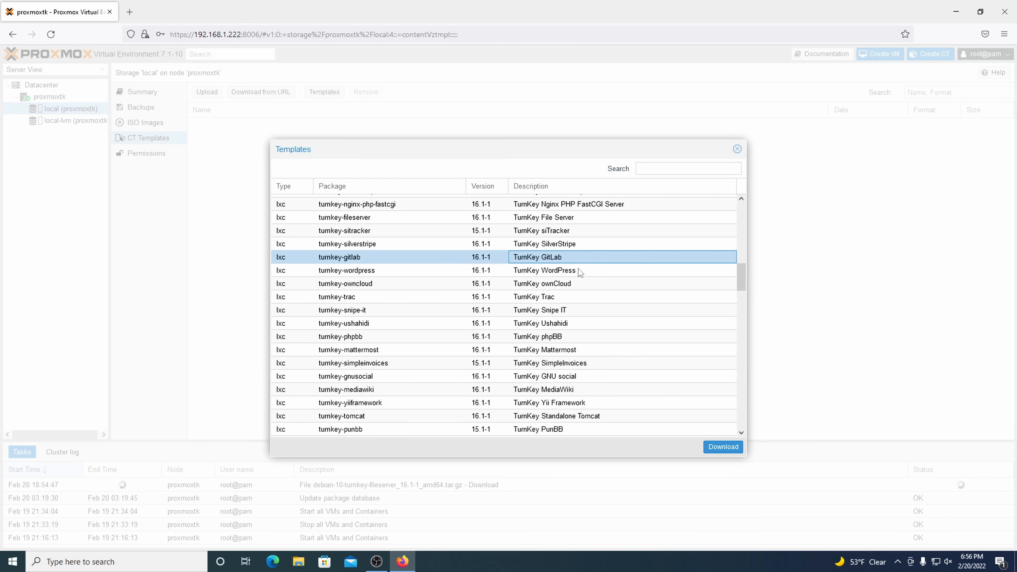
{"action": "left_click", "coordinate": [737, 151]}
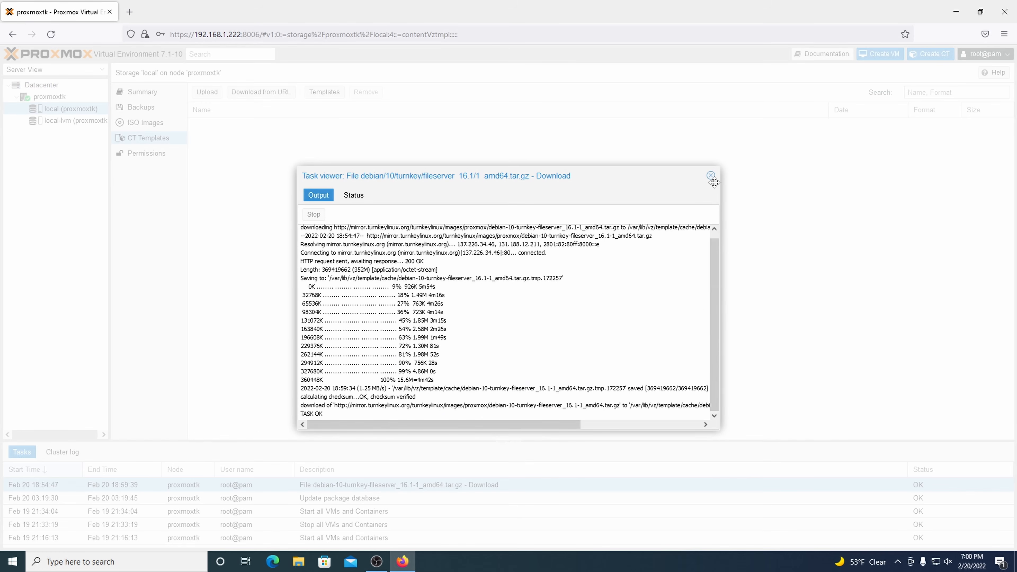
{"action": "left_click", "coordinate": [712, 176]}
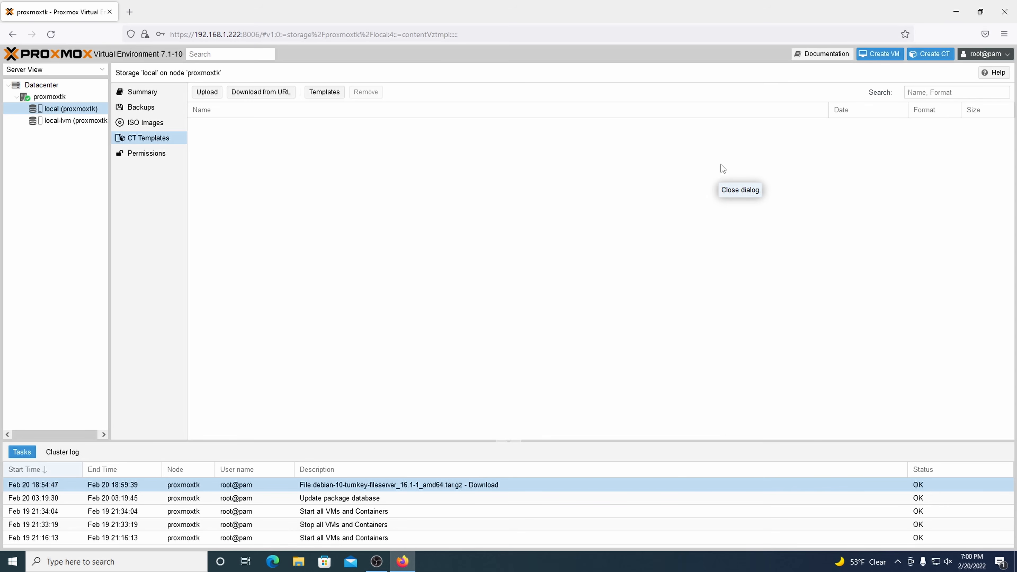
Step: Start a new container CT 100 with a root password and hostname turnkeyFS
{"action": "left_click", "coordinate": [925, 61]}
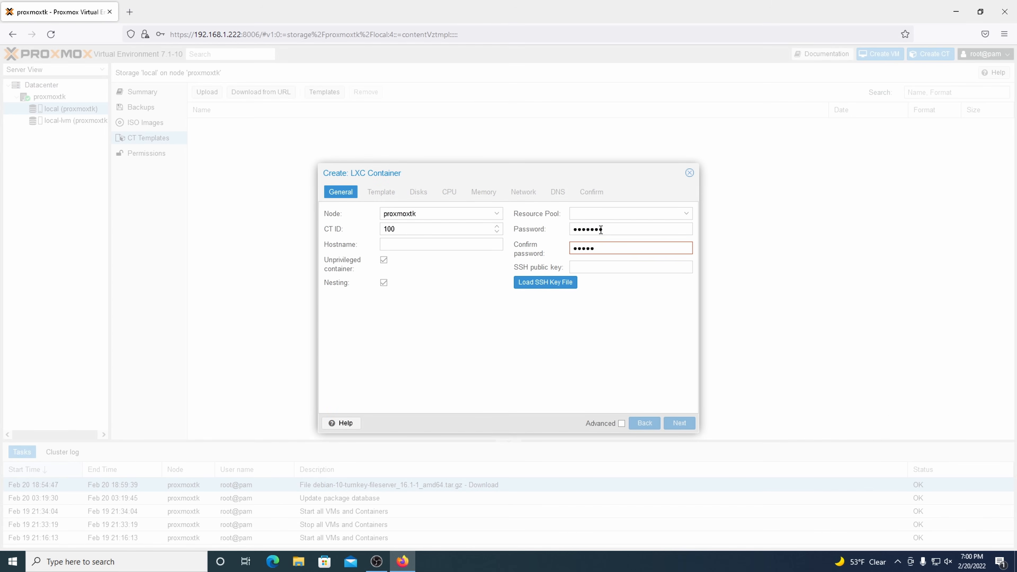
{"action": "type", "text": "•••"}
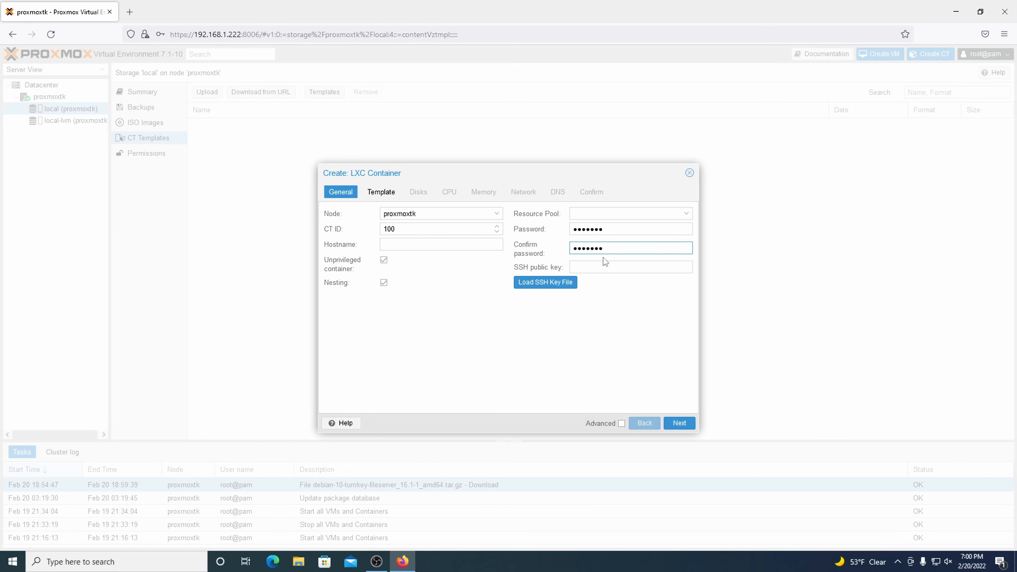
{"action": "left_click", "coordinate": [601, 266]}
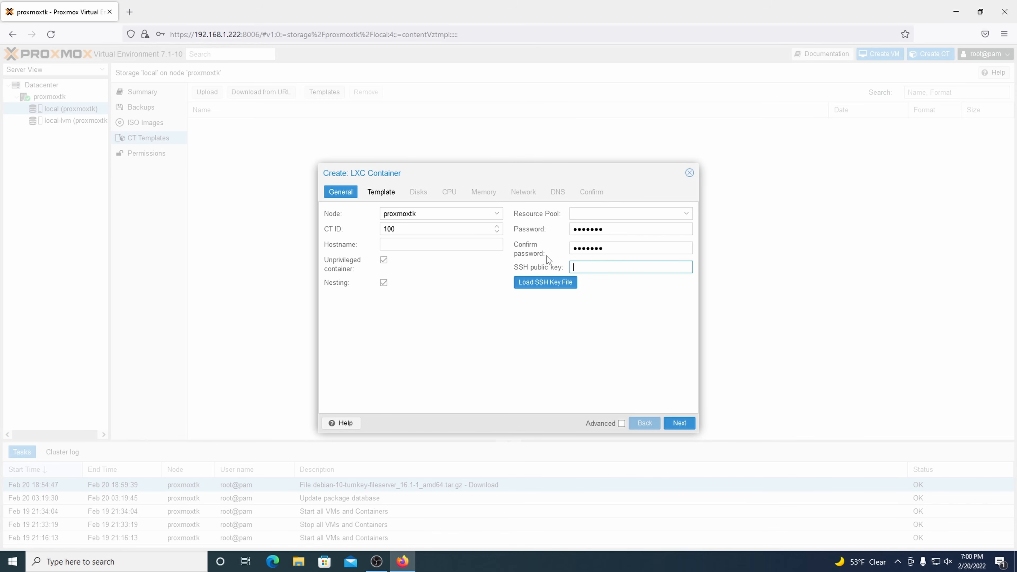
{"action": "left_click", "coordinate": [466, 242]}
{"action": "type", "text": "turnkeyFS"}
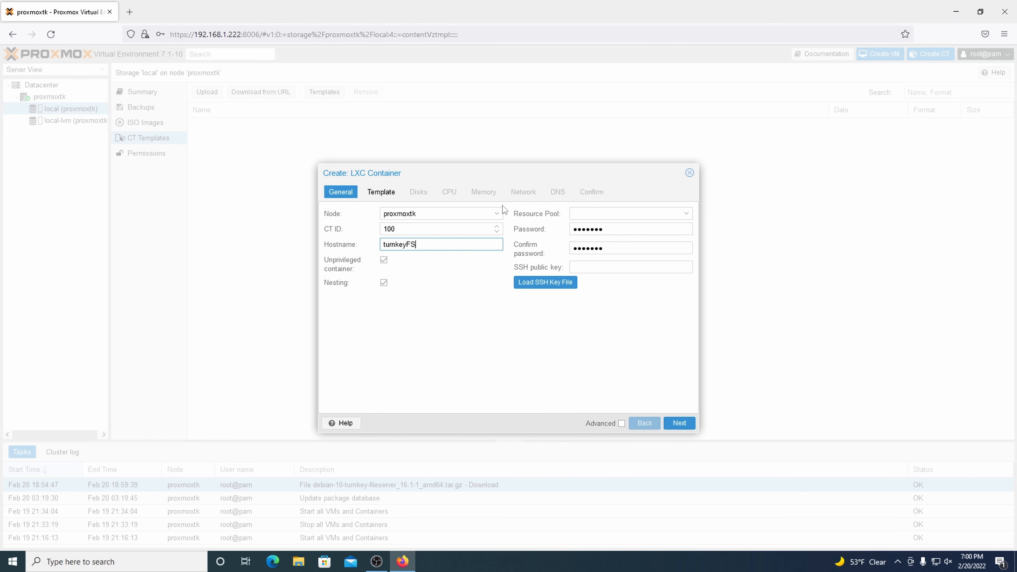
Step: Choose the debian-10-turnkey-fileserver_16.1-1_amd64 template from 'local' storage
{"action": "left_click", "coordinate": [381, 194]}
{"action": "left_click", "coordinate": [415, 227]}
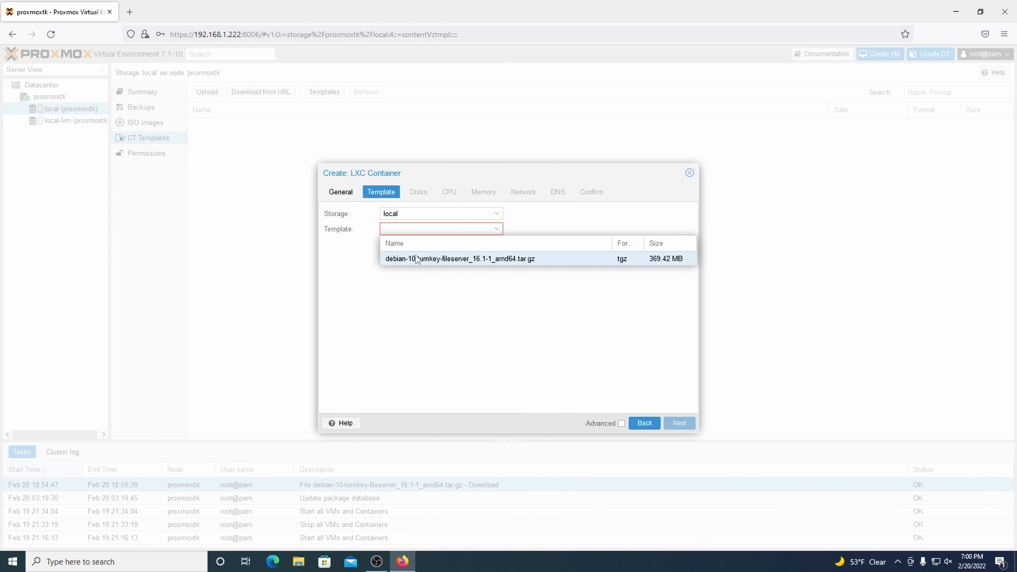
{"action": "left_click", "coordinate": [429, 261]}
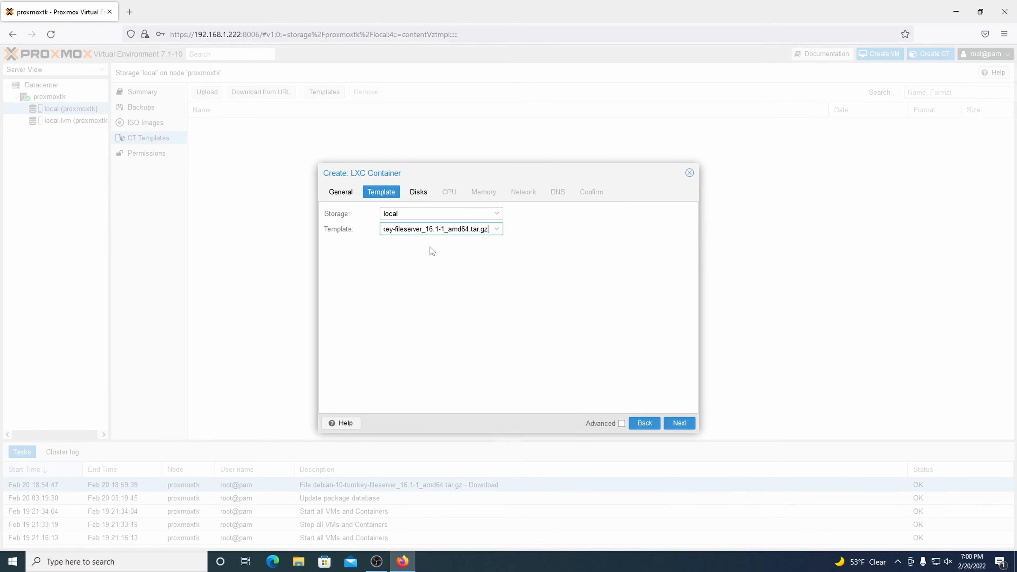
{"action": "left_click", "coordinate": [413, 214]}
{"action": "left_click", "coordinate": [417, 209]}
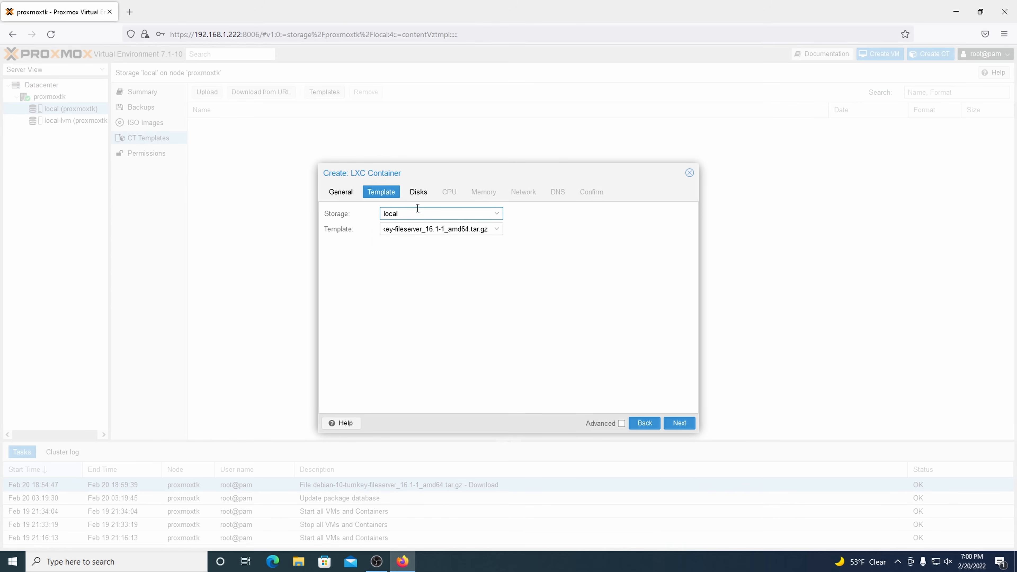
{"action": "left_click", "coordinate": [419, 195]}
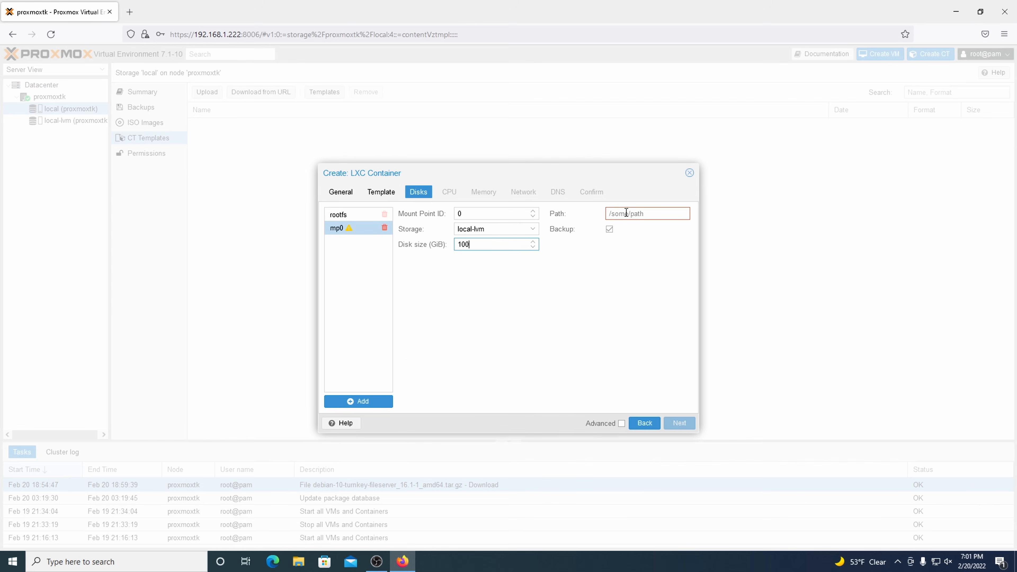
Step: Set mount point mp0's path to /mnt/mydata (100 GiB, local-lvm) and check the 8 GiB rootfs
{"action": "left_click", "coordinate": [627, 213]}
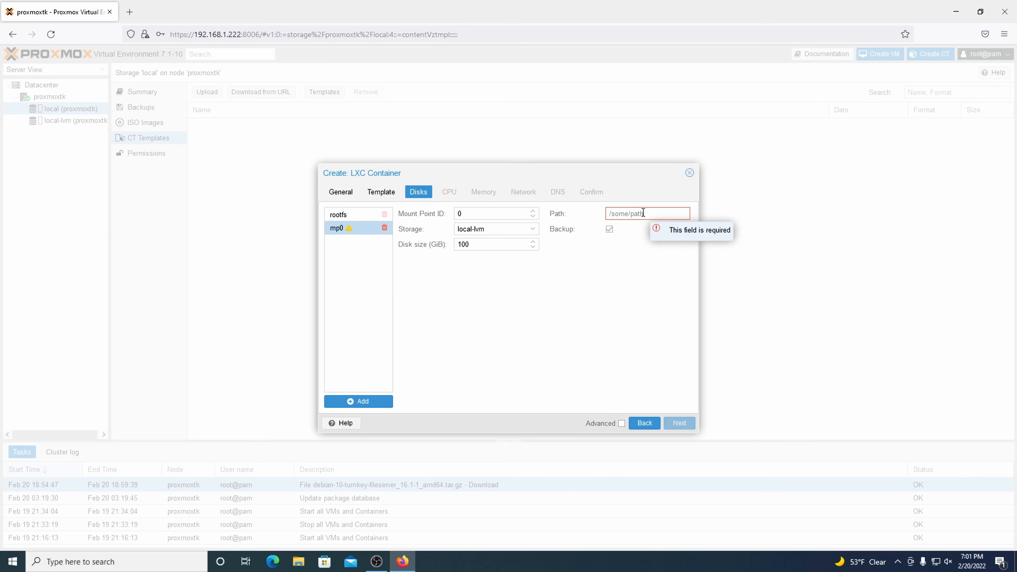
{"action": "type", "text": "/mnt/mydata"}
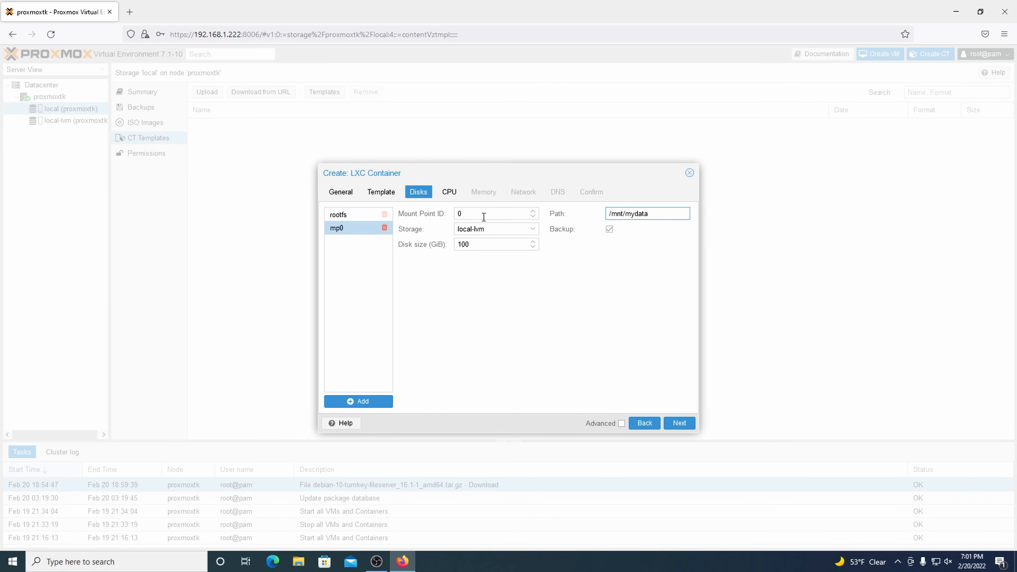
{"action": "left_click", "coordinate": [355, 216]}
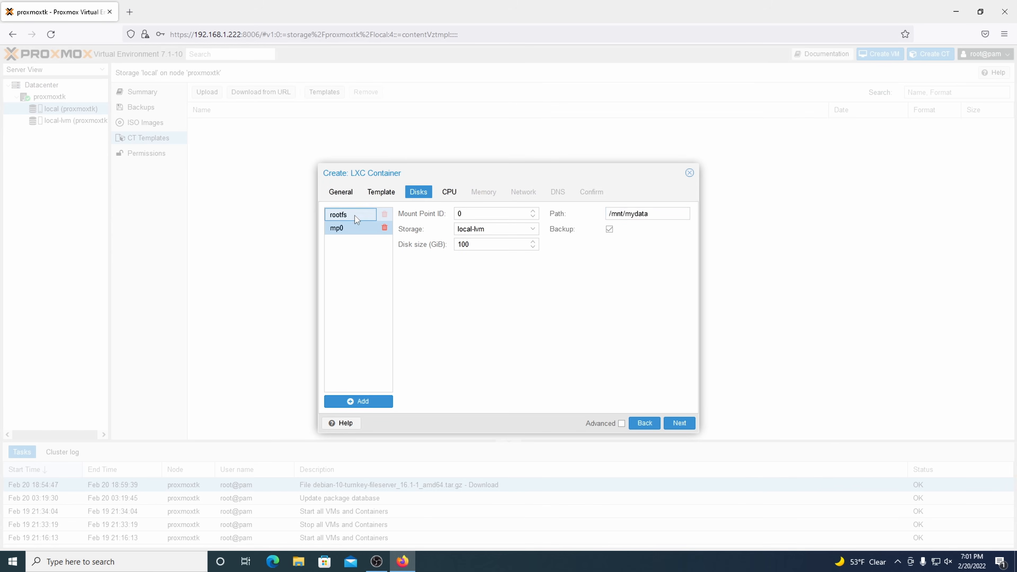
{"action": "left_click", "coordinate": [351, 232]}
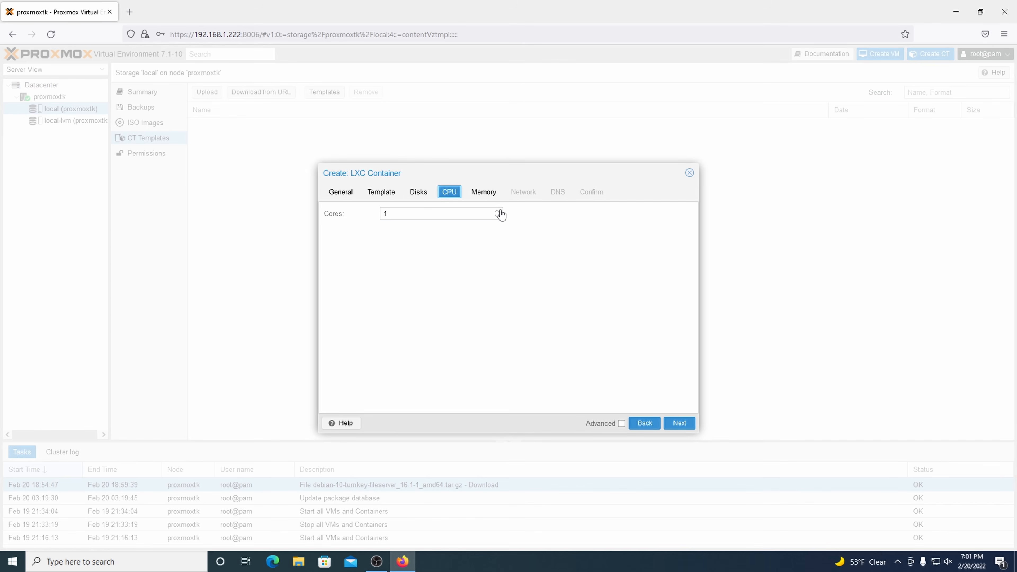
Step: Set the container's CPU cores to 2, leaving memory and swap at 512
{"action": "left_click", "coordinate": [499, 211]}
{"action": "left_click", "coordinate": [492, 196]}
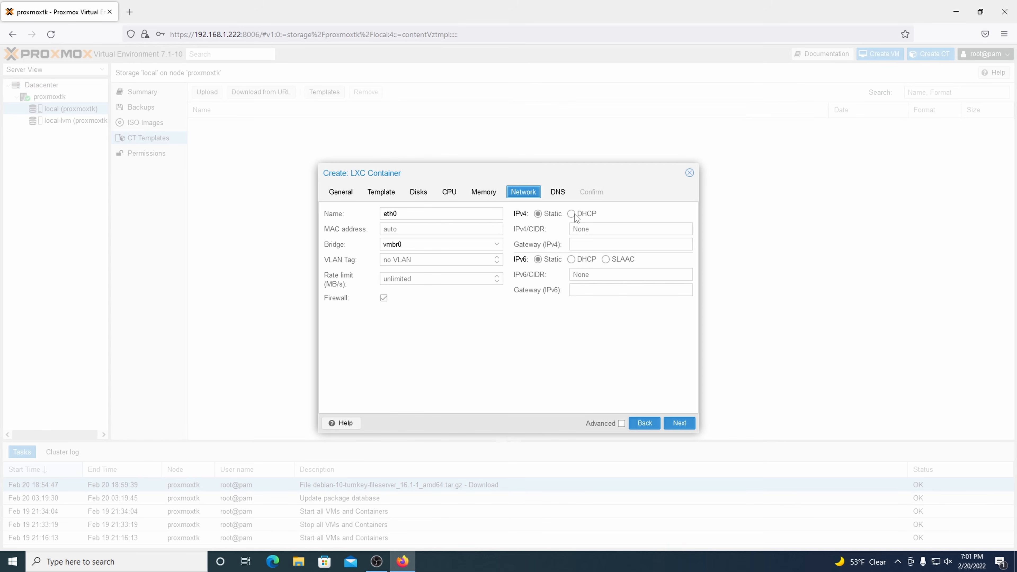
Step: Give eth0 static IPv4 192.168.1.15/24 and start entering gateway 192.168.1.1
{"action": "left_click", "coordinate": [572, 214]}
{"action": "left_click", "coordinate": [549, 215]}
{"action": "left_click", "coordinate": [597, 229]}
{"action": "type", "text": "192.168.1."}
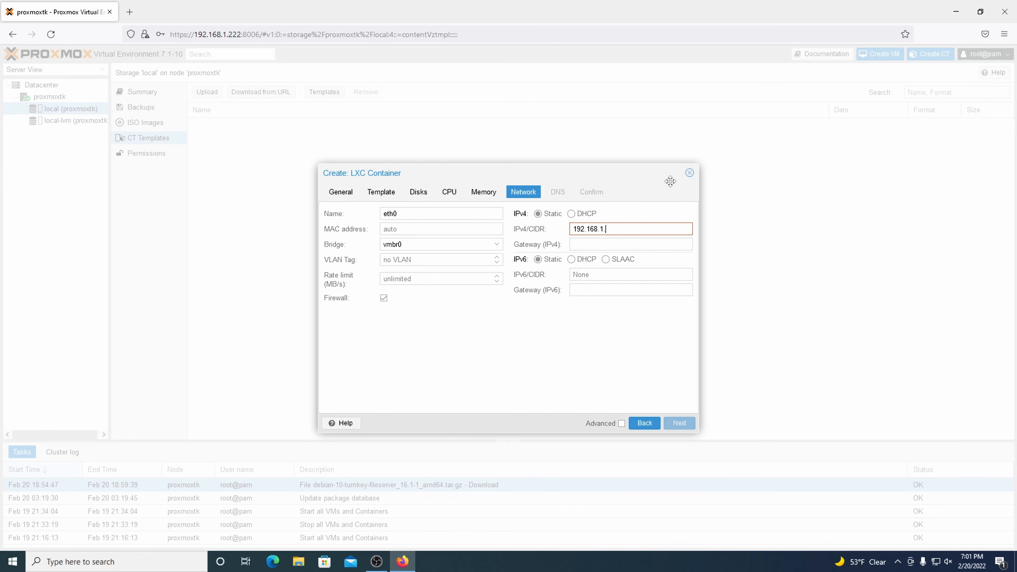
{"action": "type", "text": "15/24"}
{"action": "key", "text": "Tab"}
{"action": "type", "text": "19"}
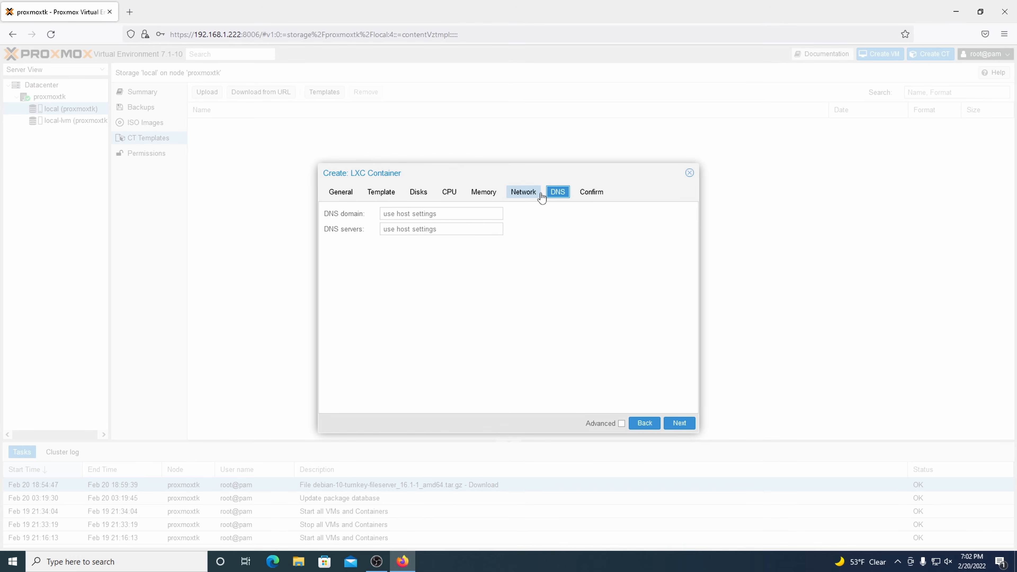
Step: Review the DNS and Confirm summary, then finish creating CT 100 with 'Start after created' on
{"action": "left_click", "coordinate": [559, 194]}
{"action": "left_click", "coordinate": [587, 197]}
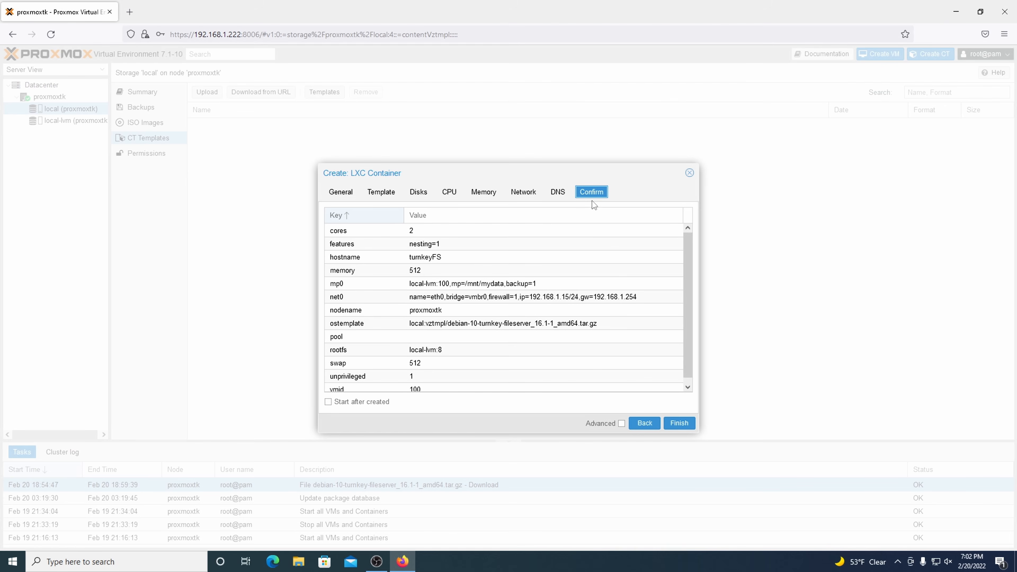
{"action": "scroll", "coordinate": [520, 364], "scroll_direction": "down", "scroll_amount": 1}
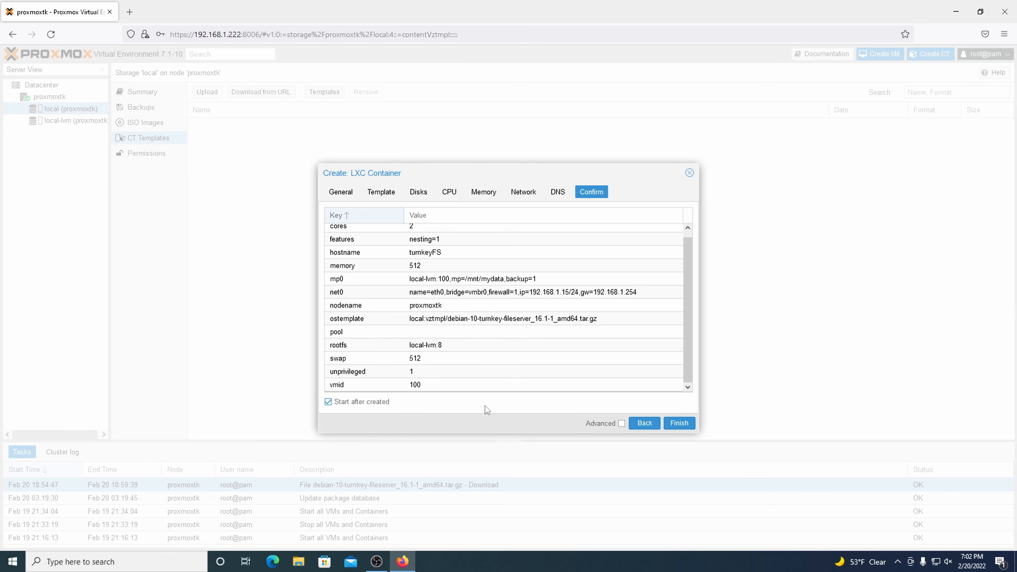
{"action": "left_click", "coordinate": [684, 421]}
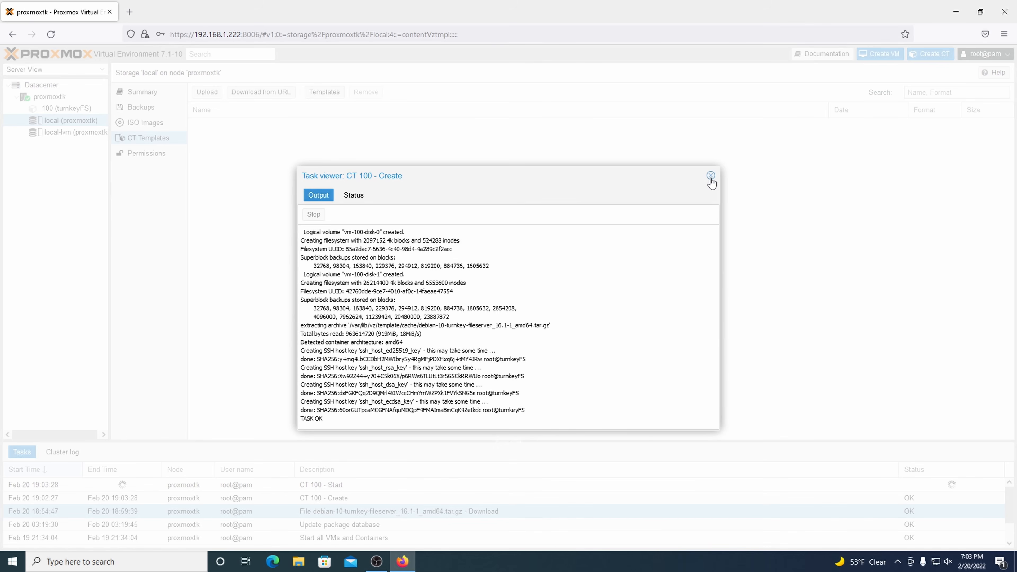
Step: Open container 100 (turnkeyFS)'s console and move its window aside to show the summary
{"action": "left_click", "coordinate": [711, 176]}
{"action": "left_click", "coordinate": [88, 111]}
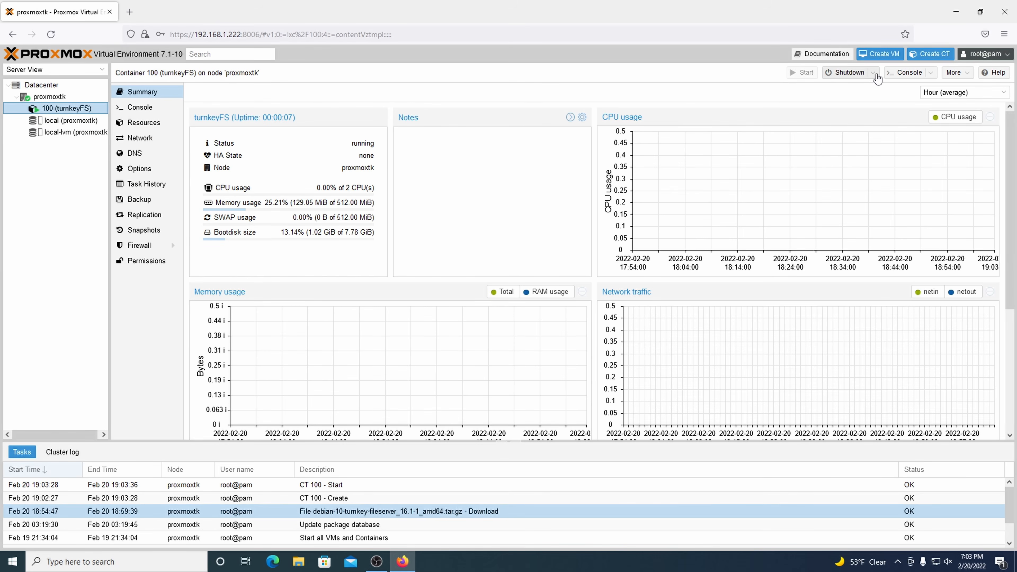
{"action": "left_click", "coordinate": [898, 78]}
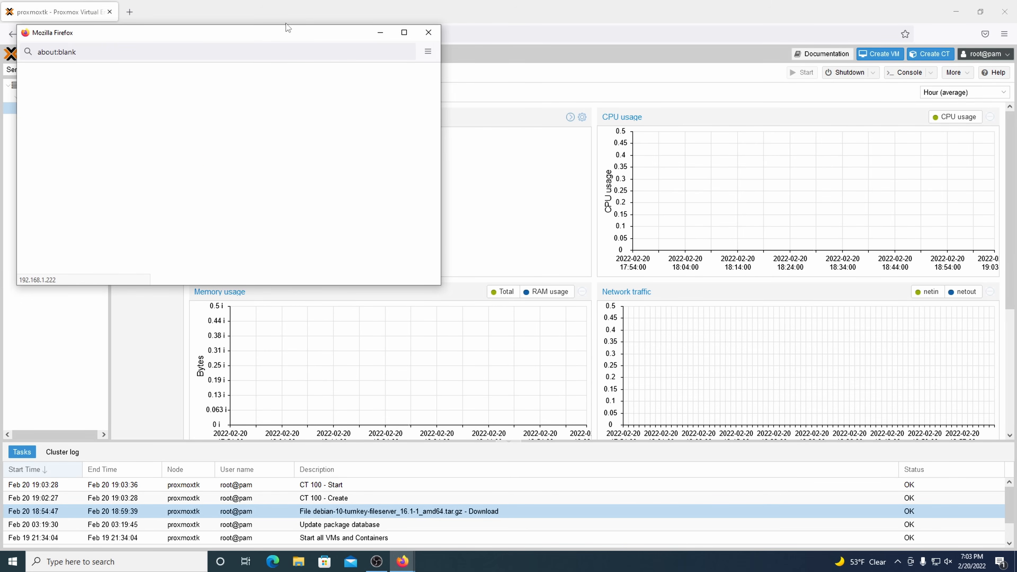
{"action": "left_click_drag", "start_coordinate": [291, 32], "coordinate": [684, 74]}
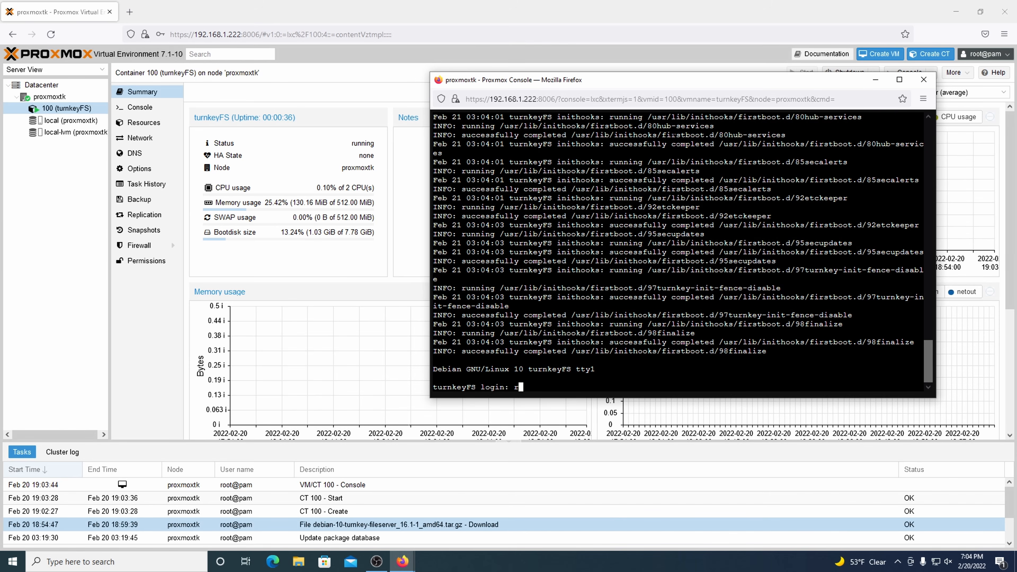
Step: Log in as root and set and confirm the Samba root password
{"action": "key", "text": "Return"}
{"action": "key", "text": "Return"}
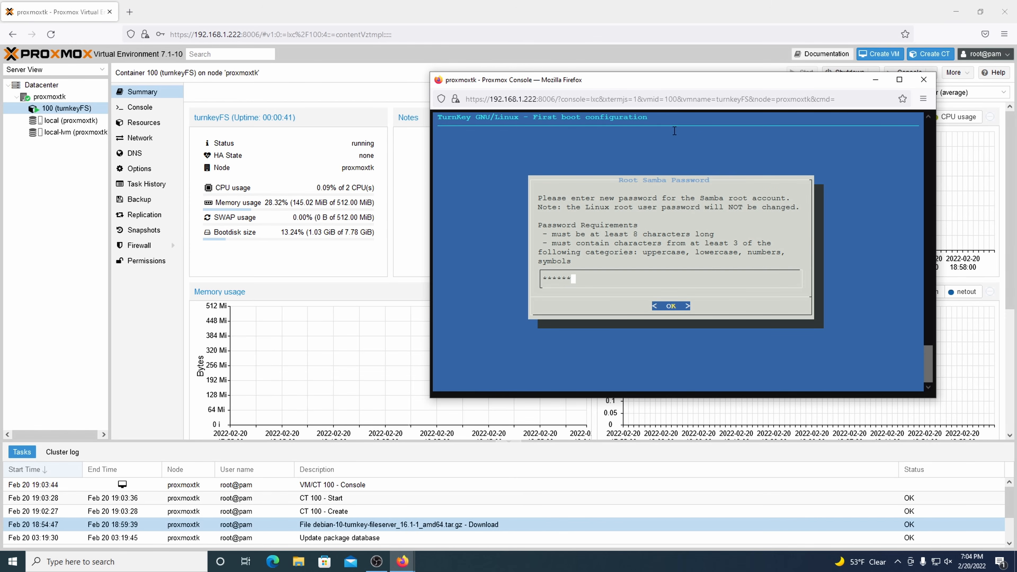
{"action": "type", "text": "*"}
{"action": "key", "text": "Return"}
{"action": "type", "text": "*******"}
{"action": "key", "text": "Return"}
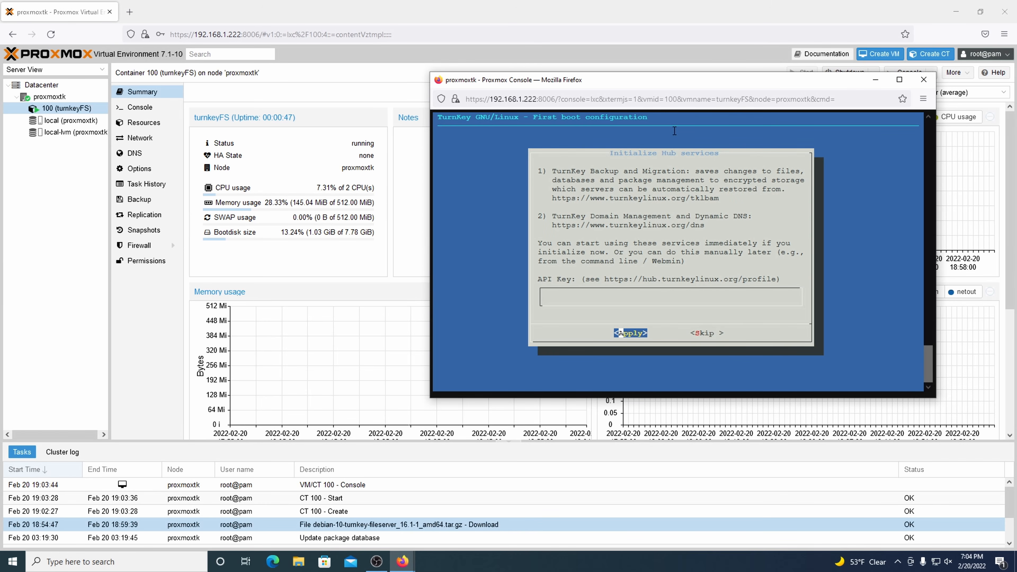
Step: Skip Hub services and email alerts, install security updates, then close the console window
{"action": "key", "text": "Tab"}
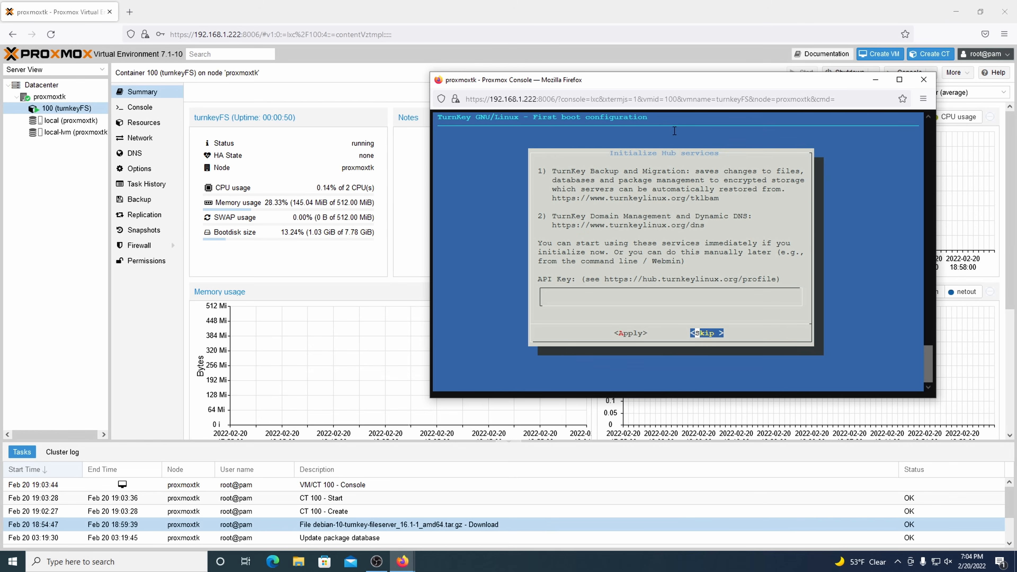
{"action": "key", "text": "Return"}
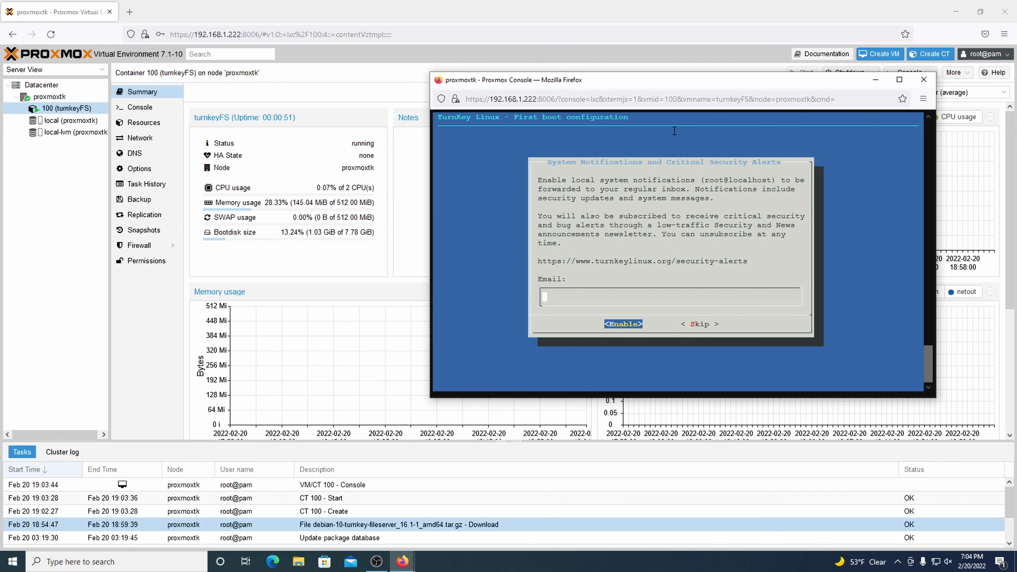
{"action": "key", "text": "Tab"}
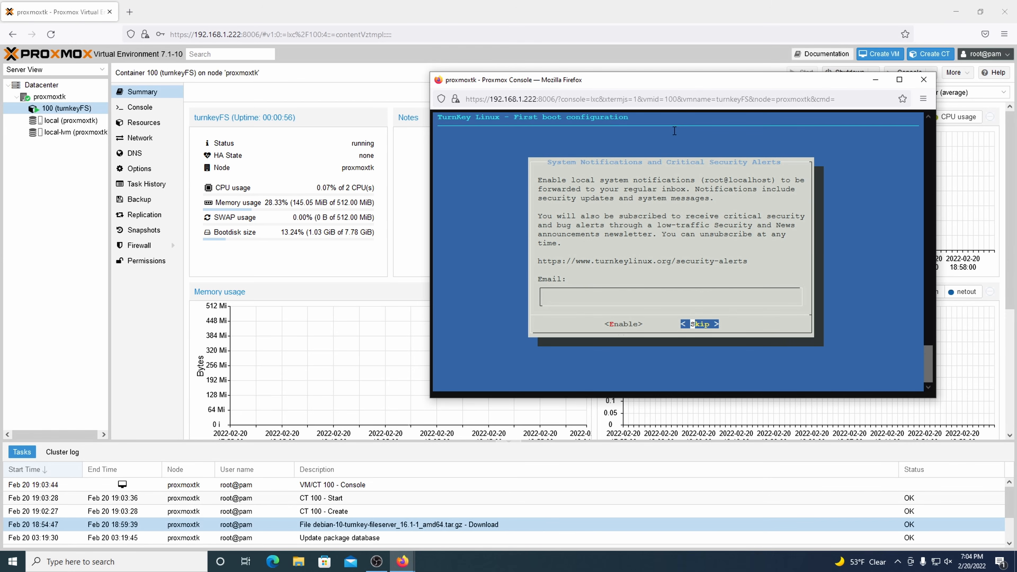
{"action": "key", "text": "Return"}
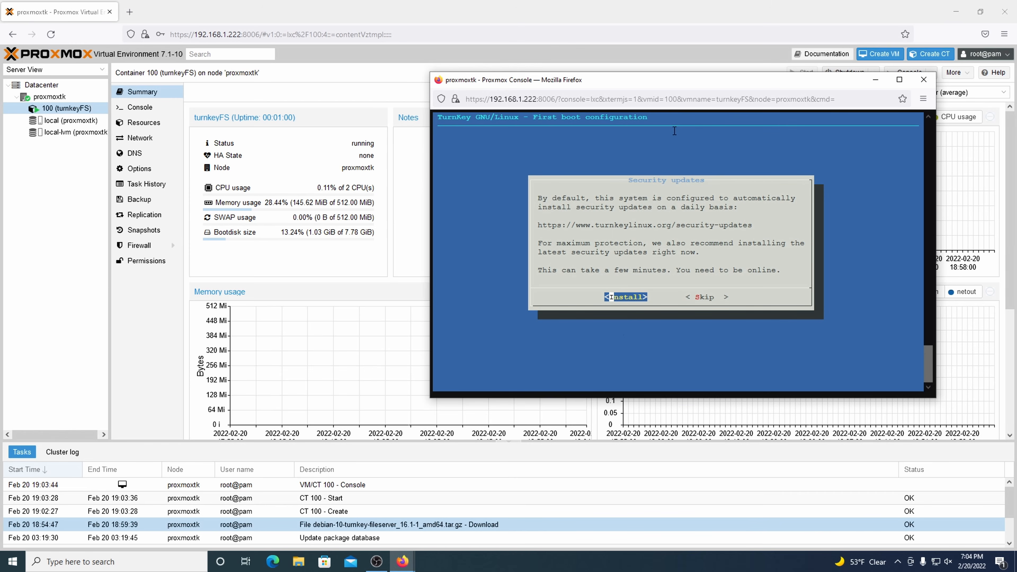
{"action": "key", "text": "Return"}
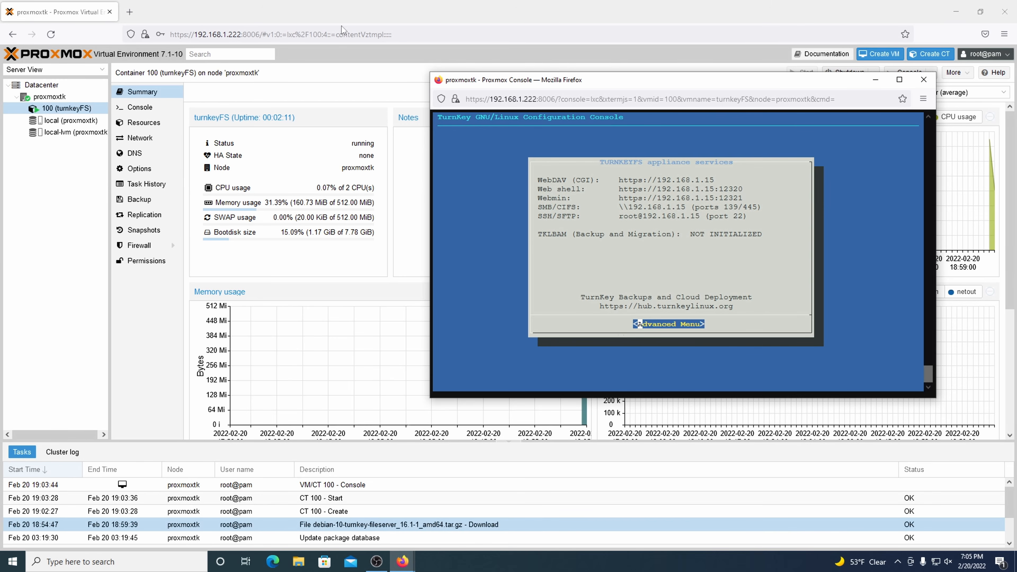
{"action": "left_click_drag", "start_coordinate": [526, 84], "coordinate": [296, 129]}
{"action": "left_click", "coordinate": [693, 124]}
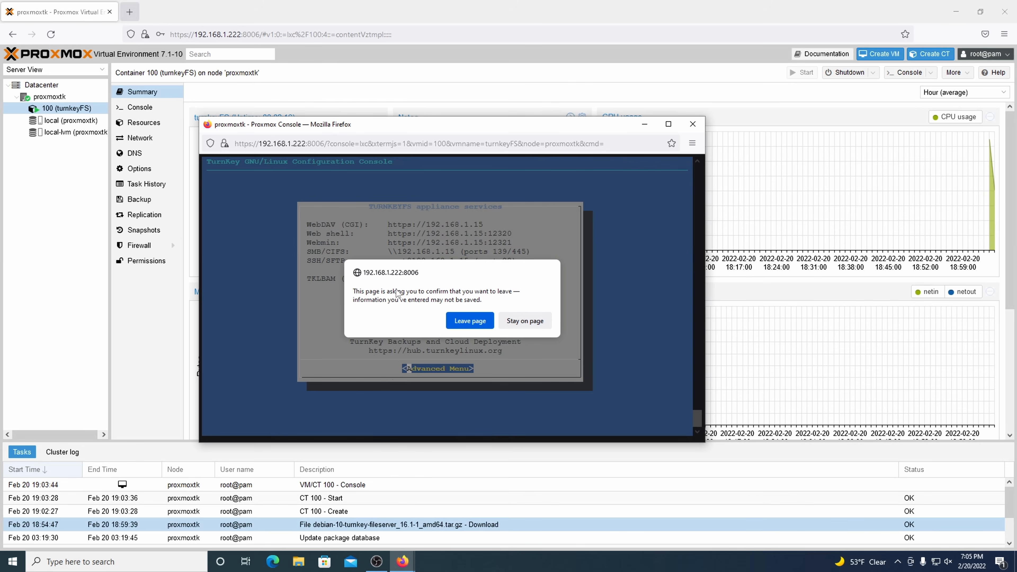
Step: Leave the console page and load the file server panel at 192.168.1.15 in a new tab
{"action": "left_click", "coordinate": [472, 322]}
{"action": "left_click", "coordinate": [130, 14]}
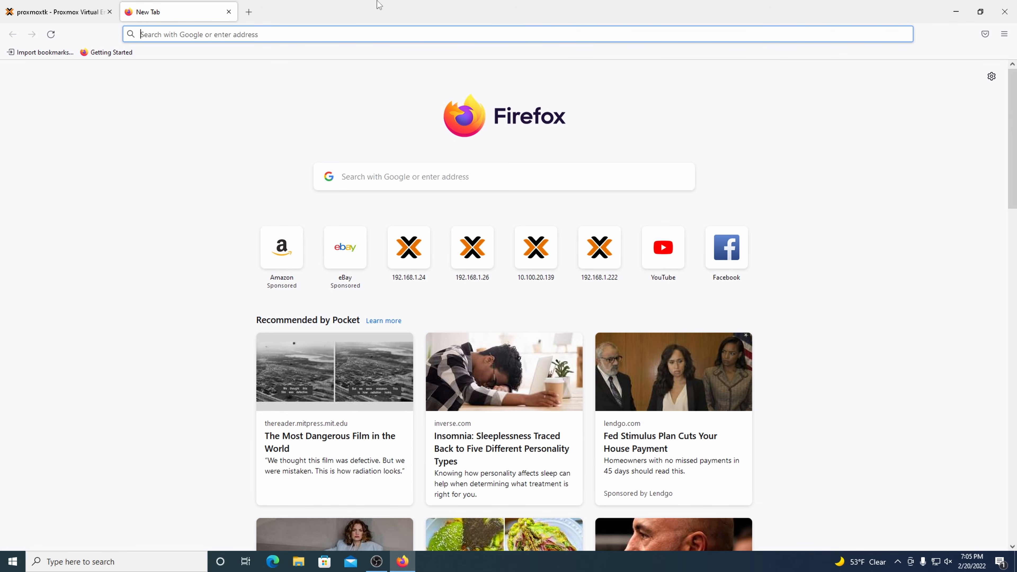
{"action": "type", "text": "192.168.1.1"}
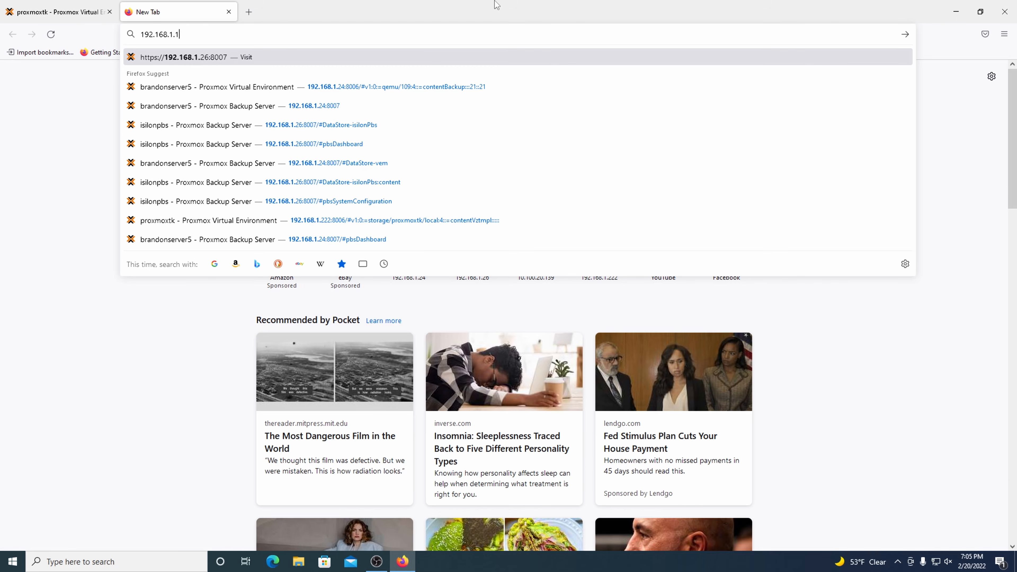
{"action": "type", "text": "5"}
{"action": "key", "text": "Return"}
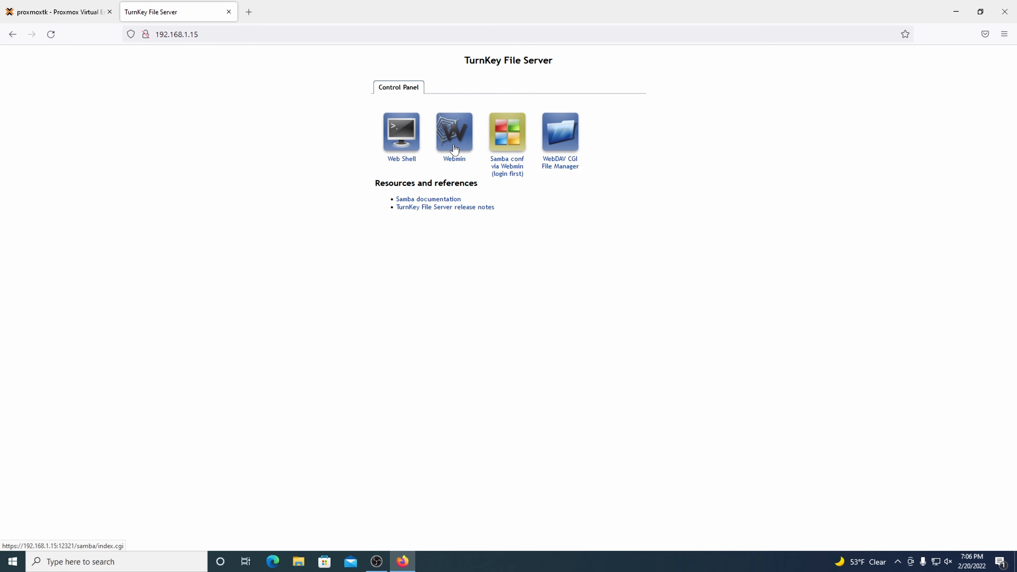
Step: Open Webmin on port 12321, accepting the self-signed certificate warning
{"action": "left_click", "coordinate": [445, 137]}
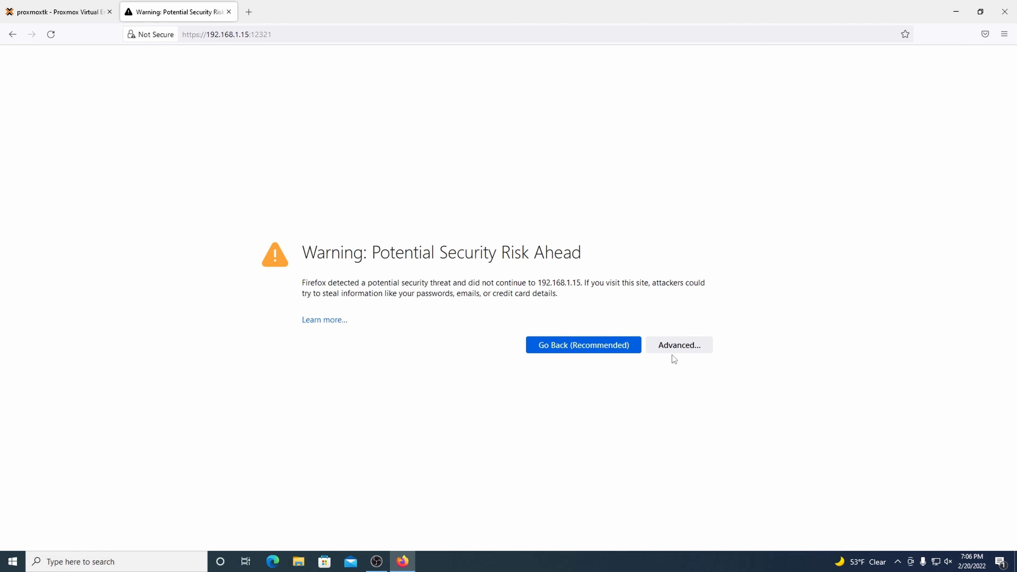
{"action": "left_click", "coordinate": [672, 347]}
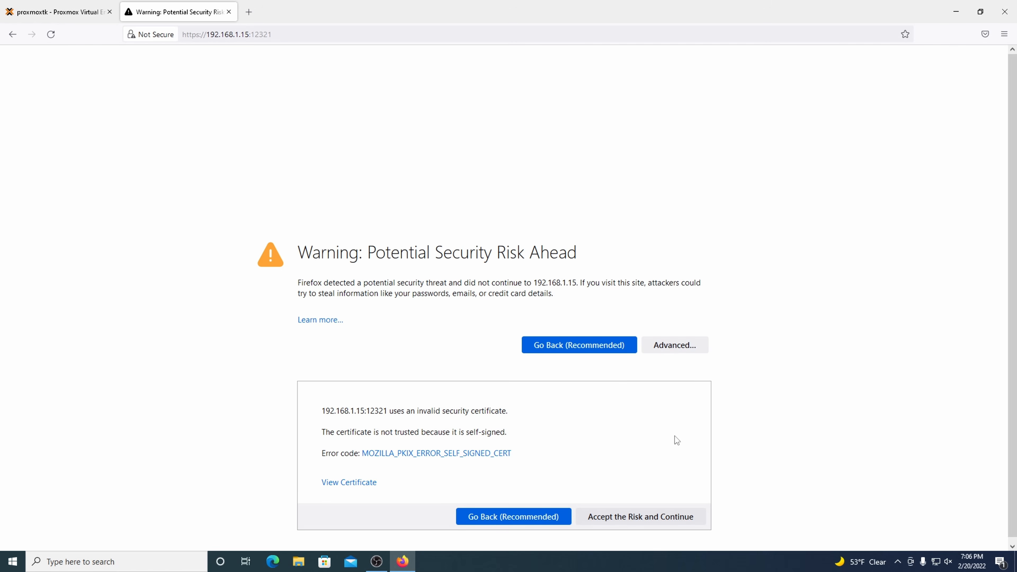
{"action": "left_click", "coordinate": [676, 517]}
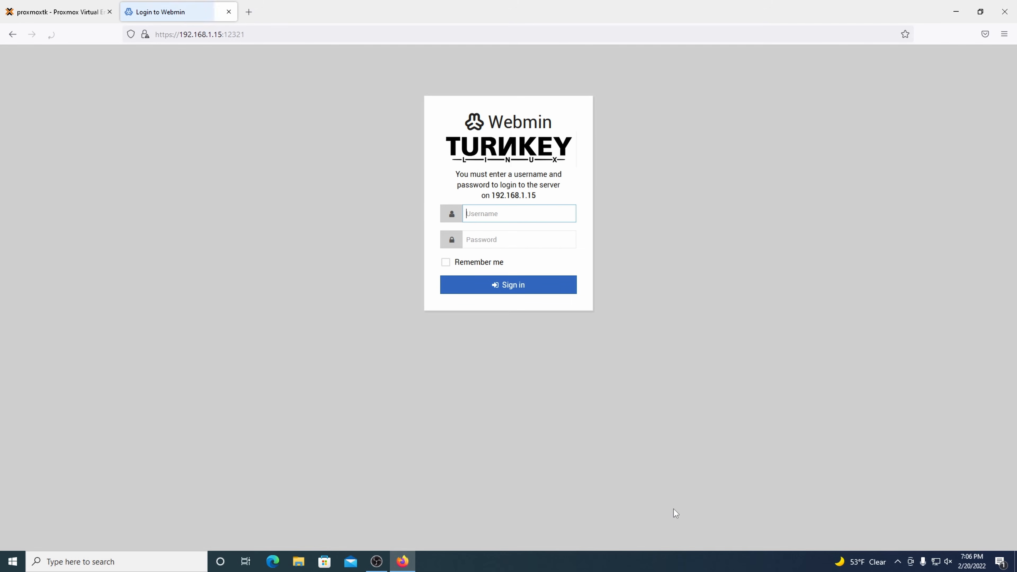
Step: Sign in to Webmin as root with the account password
{"action": "type", "text": "root"}
{"action": "key", "text": "Tab"}
{"action": "type", "text": "••••••••"}
{"action": "key", "text": "Return"}
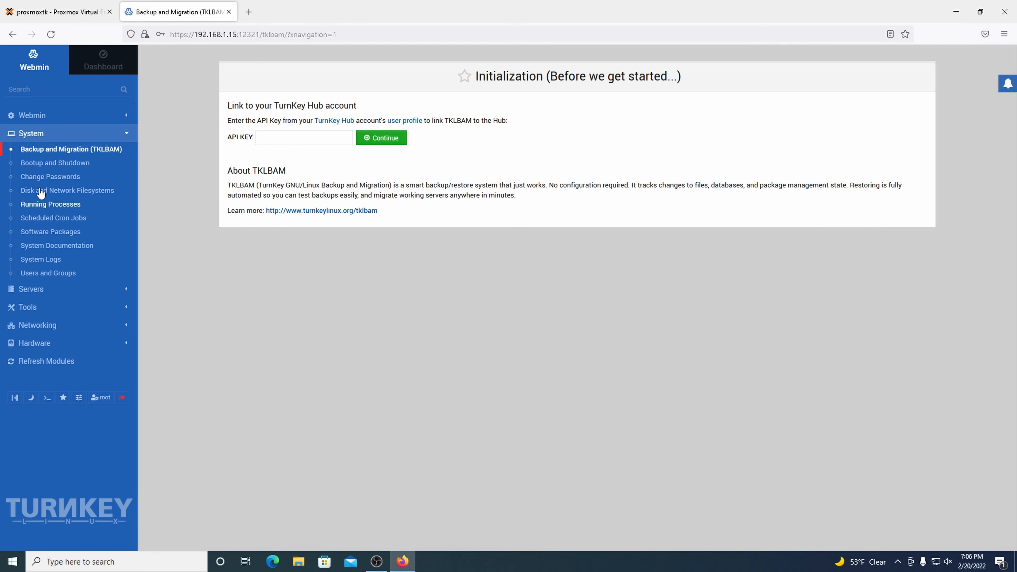
Step: Open System > Users and Groups to list the local users
{"action": "left_click", "coordinate": [25, 296]}
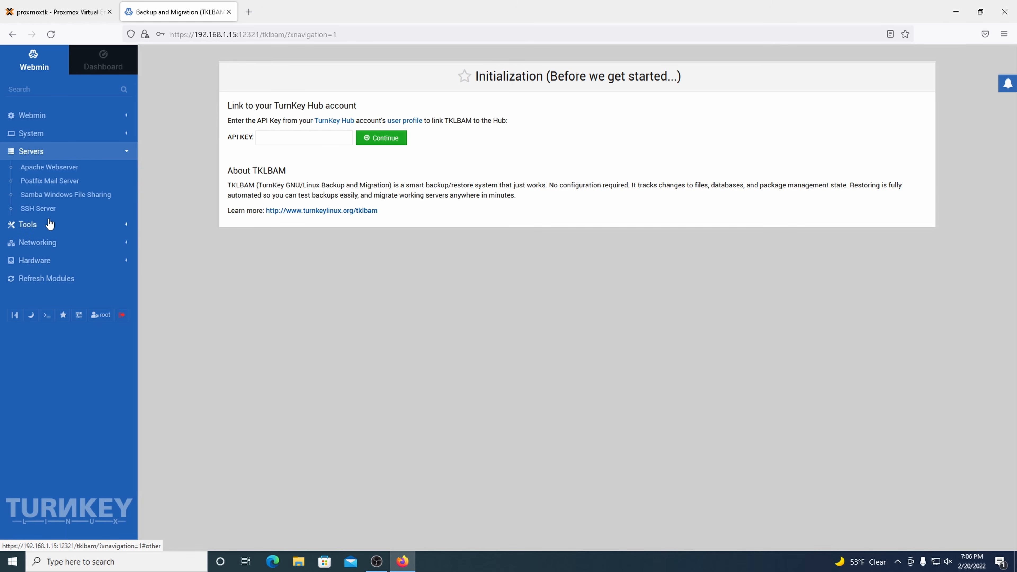
{"action": "left_click", "coordinate": [40, 135]}
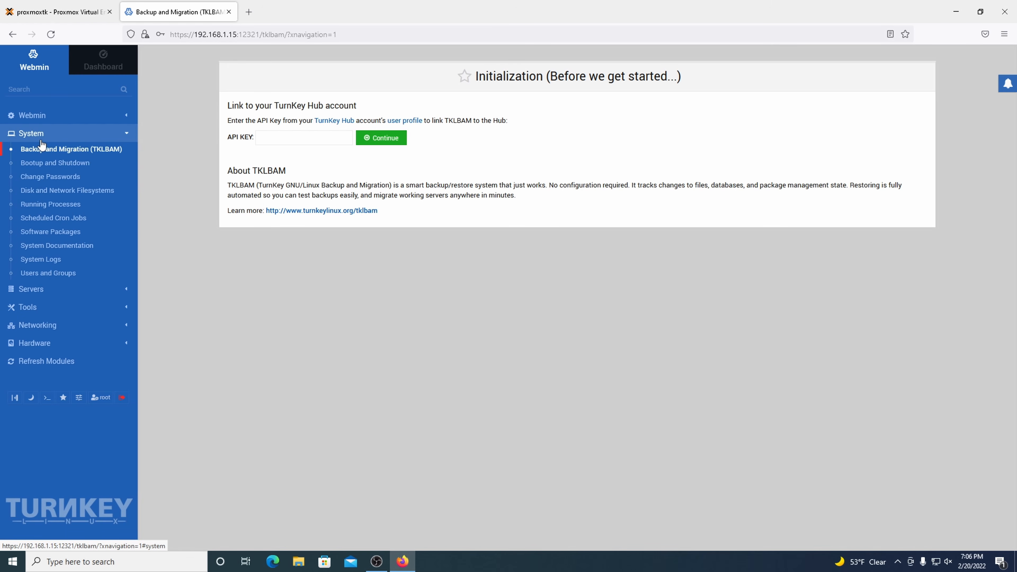
{"action": "left_click", "coordinate": [50, 272]}
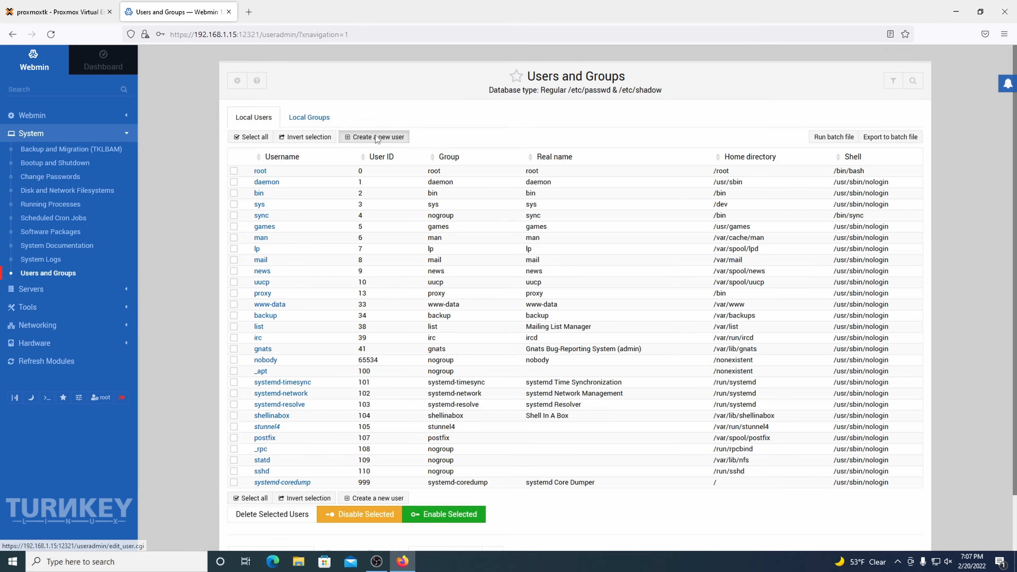
Step: Create the new local user accounts, starting with the owner's personal username
{"action": "left_click", "coordinate": [397, 140]}
{"action": "left_click", "coordinate": [463, 123]}
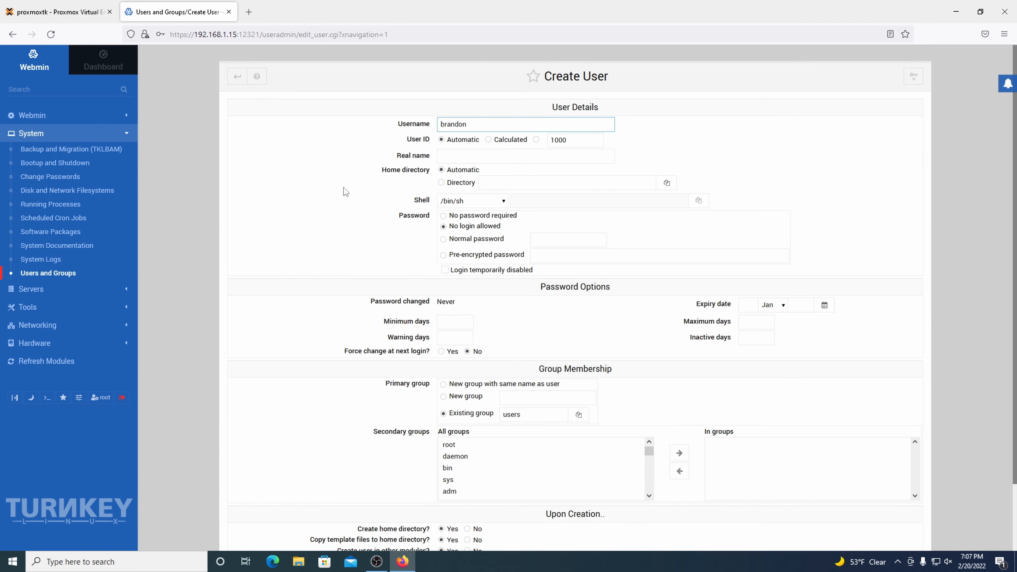
{"action": "scroll", "coordinate": [343, 187], "scroll_direction": "down", "scroll_amount": 3}
{"action": "left_click", "coordinate": [253, 498]}
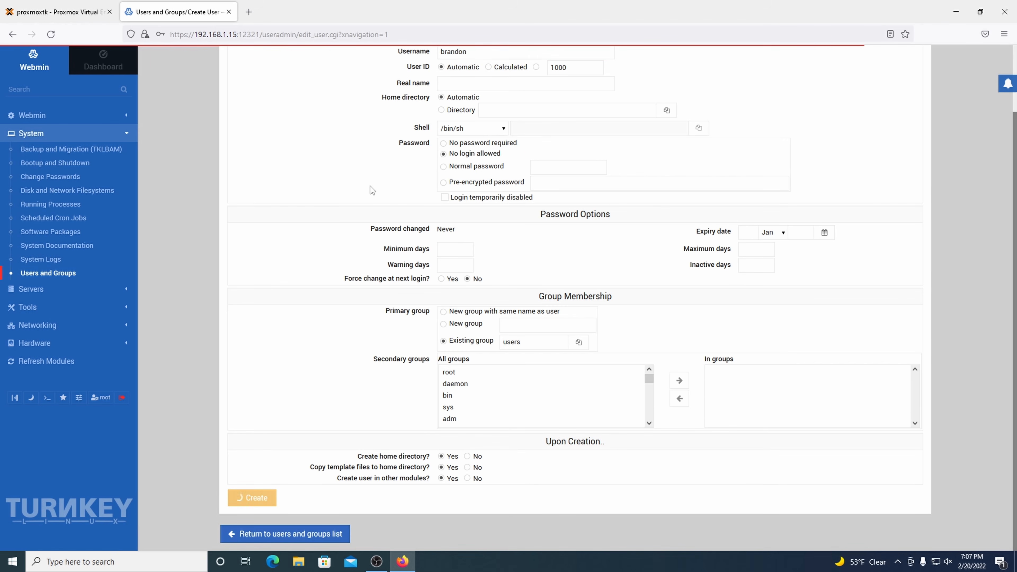
{"action": "left_click", "coordinate": [363, 138]}
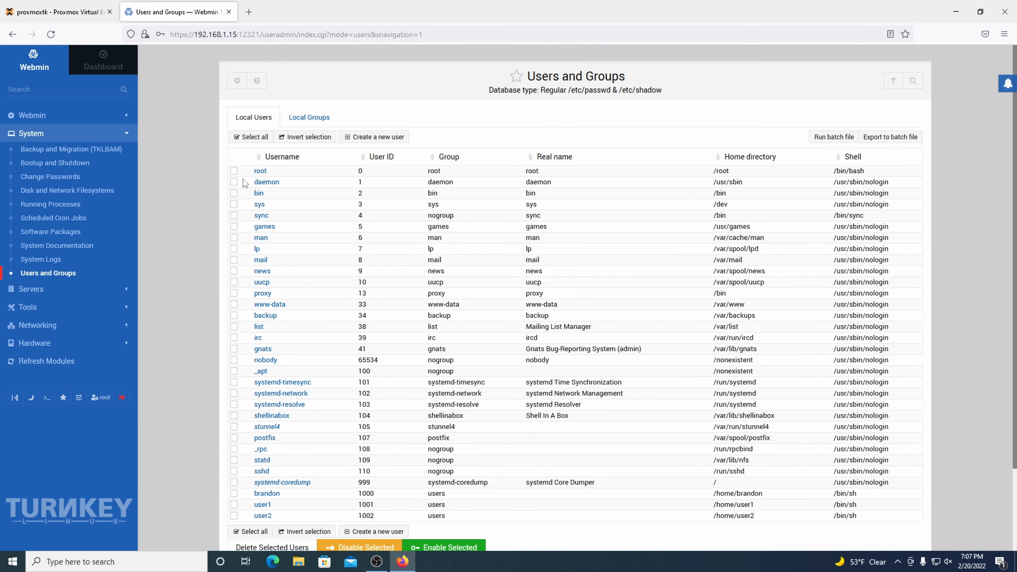
Step: Create the family group with the owner's account, user1 and user2 as members
{"action": "left_click", "coordinate": [318, 119]}
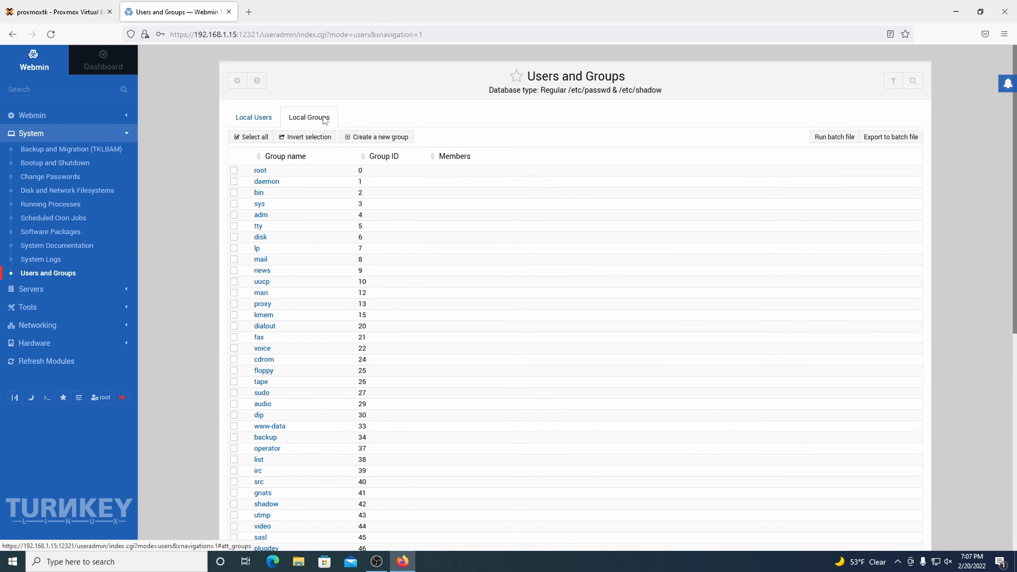
{"action": "left_click", "coordinate": [364, 138]}
{"action": "left_click", "coordinate": [453, 125]}
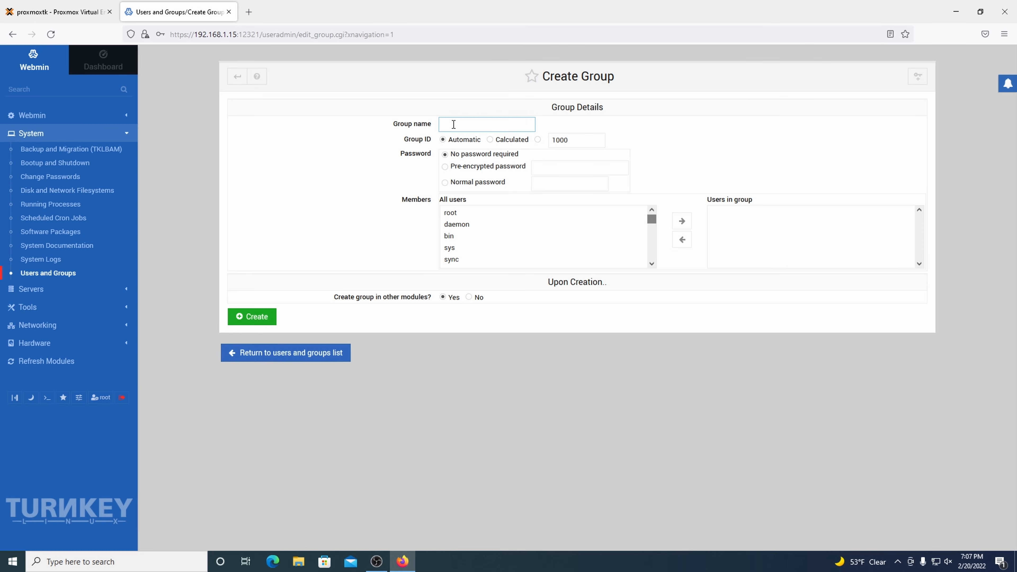
{"action": "type", "text": "family"}
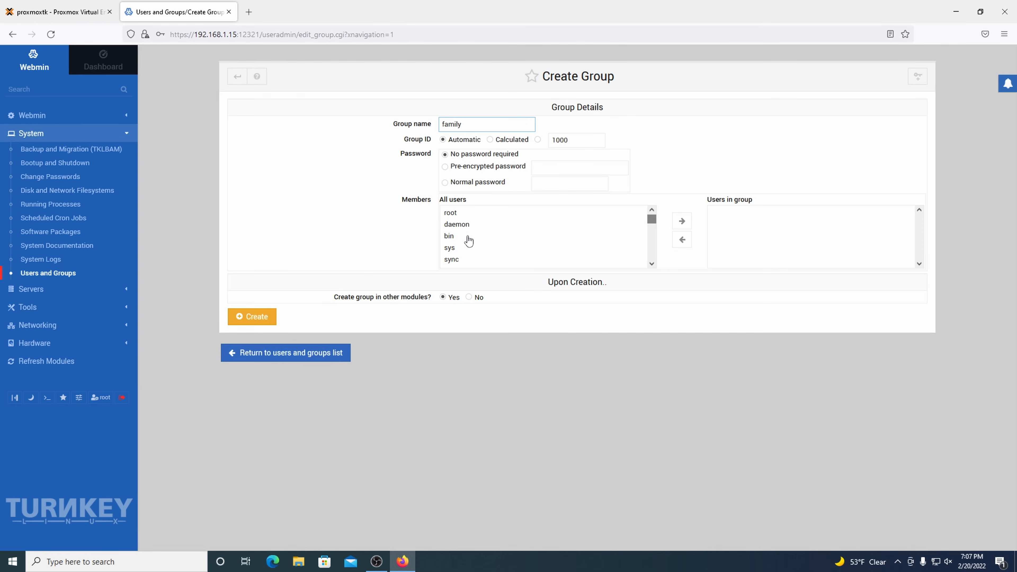
{"action": "scroll", "coordinate": [468, 241], "scroll_direction": "down", "scroll_amount": 5}
{"action": "double_click", "coordinate": [488, 239]}
{"action": "left_click", "coordinate": [488, 251]}
{"action": "double_click", "coordinate": [488, 252]}
{"action": "double_click", "coordinate": [487, 260]}
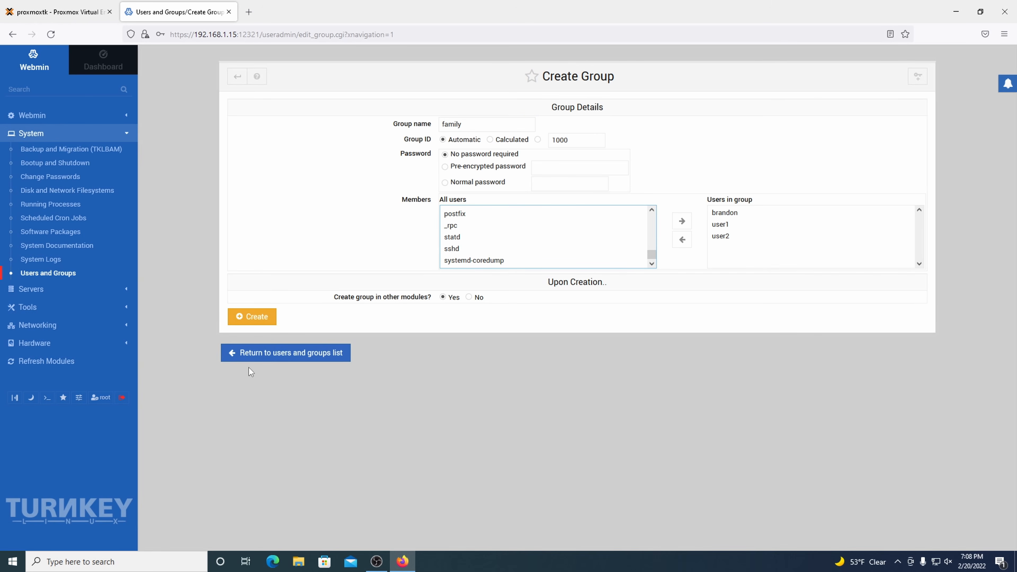
{"action": "left_click", "coordinate": [249, 318]}
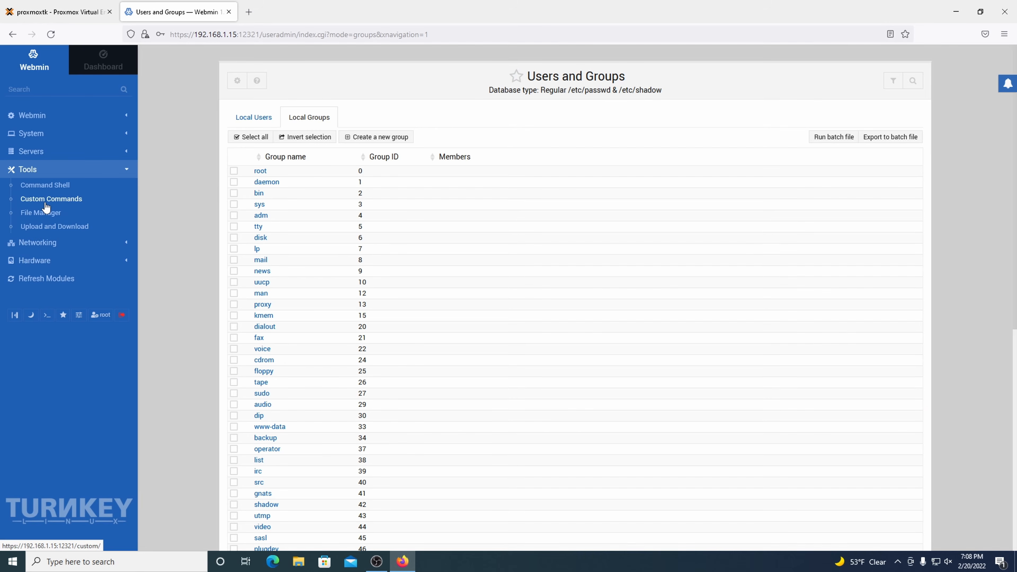
Step: Open Webmin's File Manager and browse to the /mnt folder containing mydata
{"action": "left_click", "coordinate": [46, 202]}
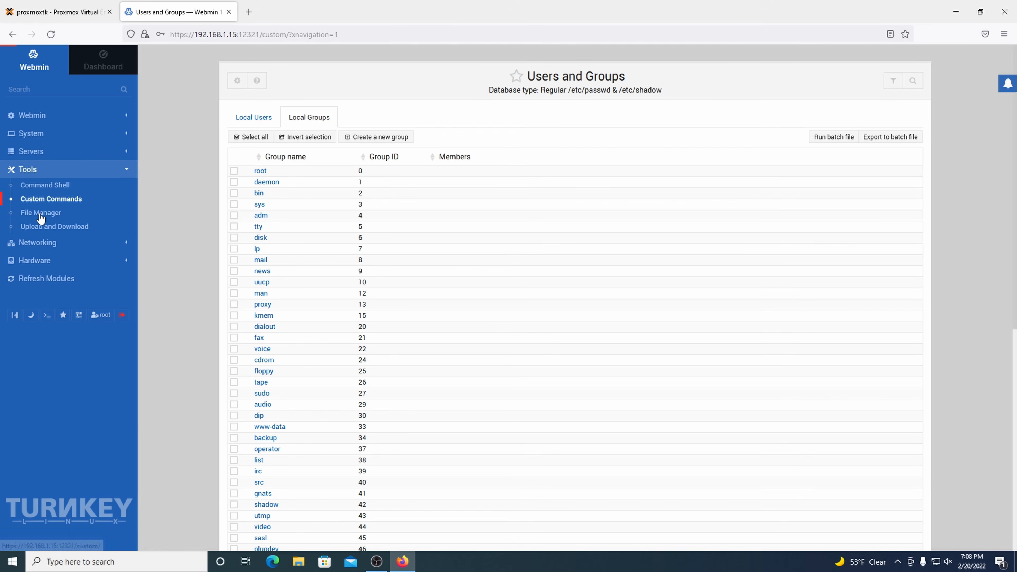
{"action": "left_click", "coordinate": [40, 216]}
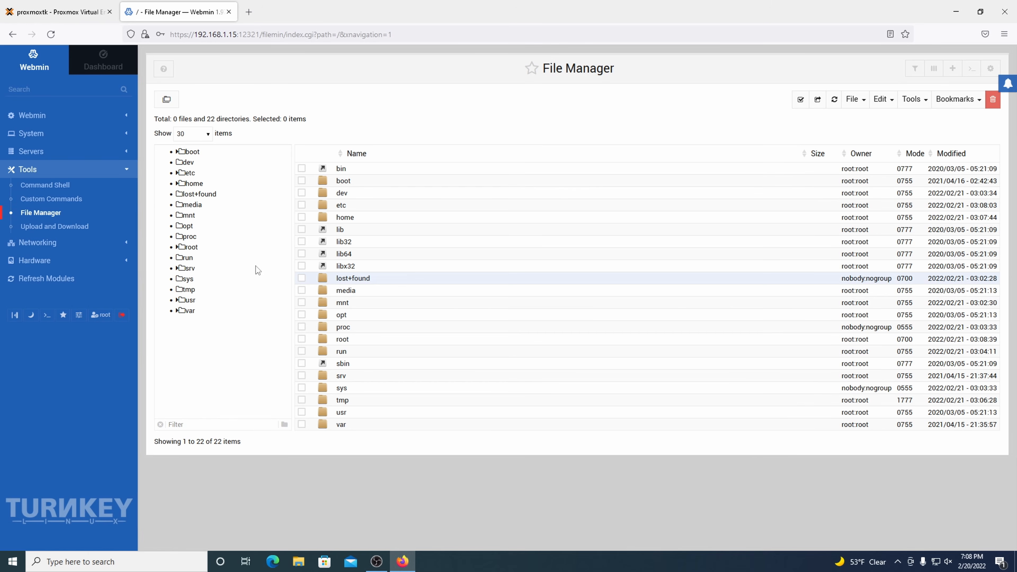
{"action": "left_click", "coordinate": [189, 228]}
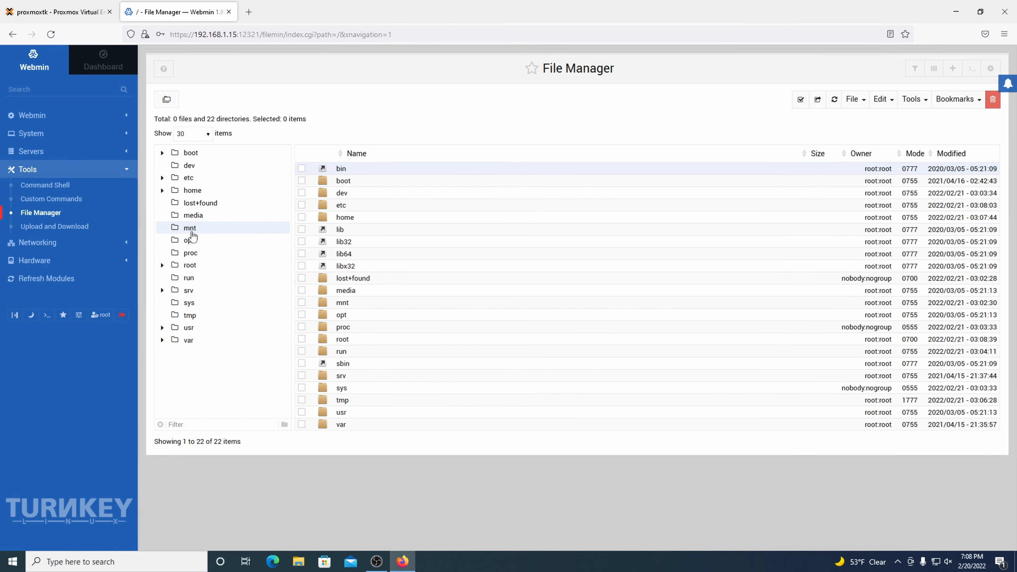
{"action": "left_click", "coordinate": [203, 241]}
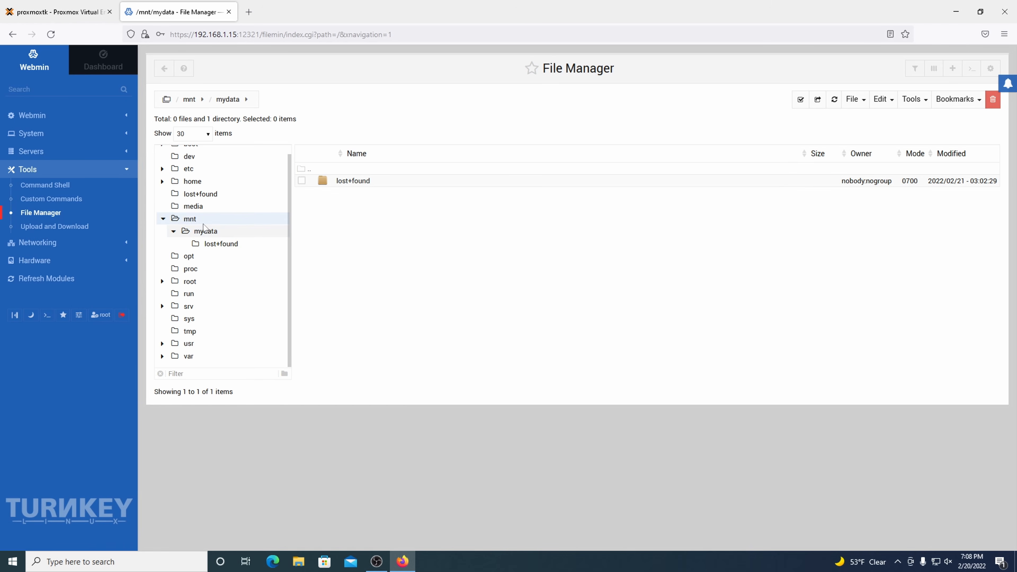
{"action": "left_click", "coordinate": [204, 227]}
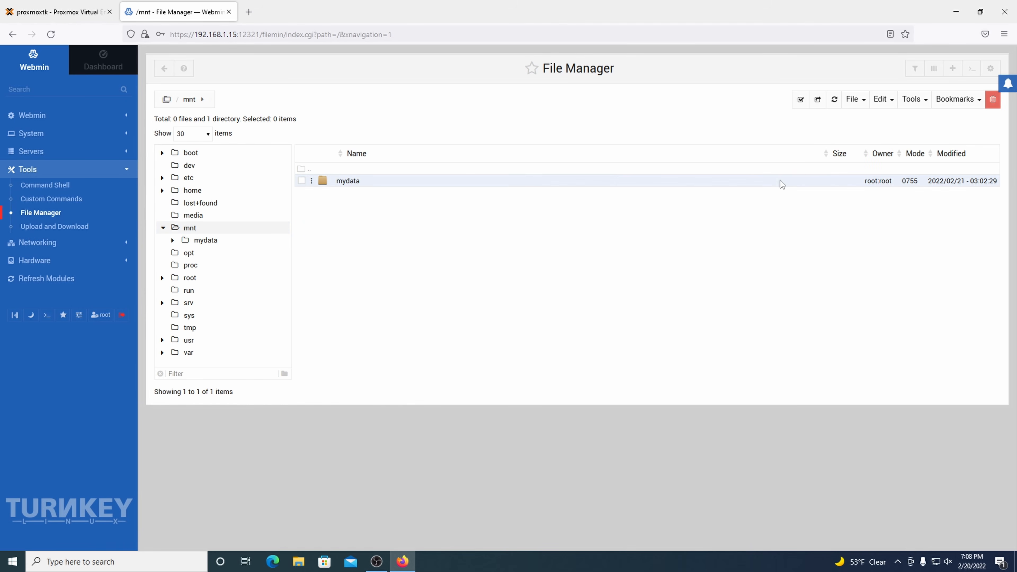
Step: Change mydata's ownership to the owner's user account and the family group
{"action": "right_click", "coordinate": [789, 181]}
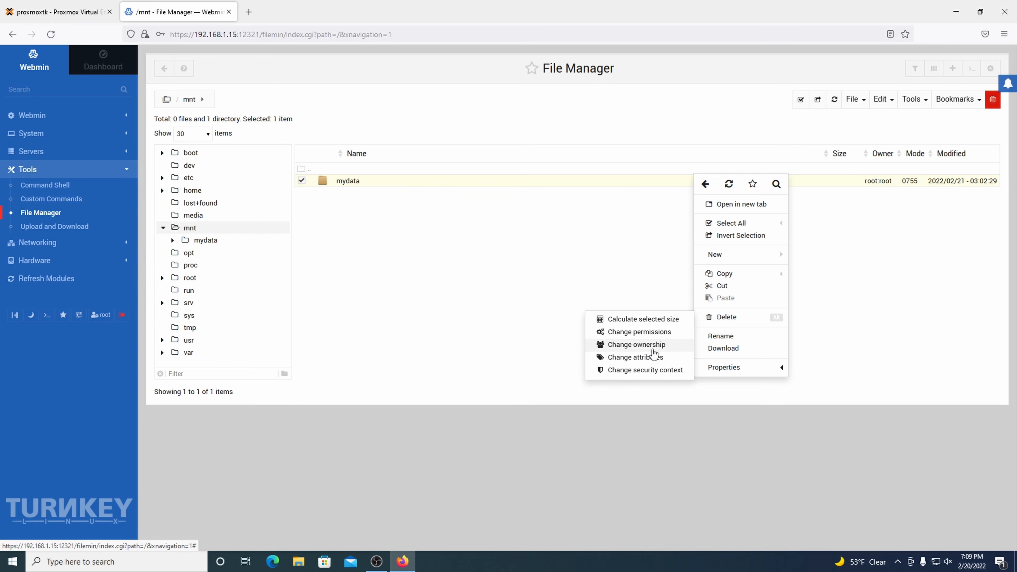
{"action": "left_click", "coordinate": [652, 347]}
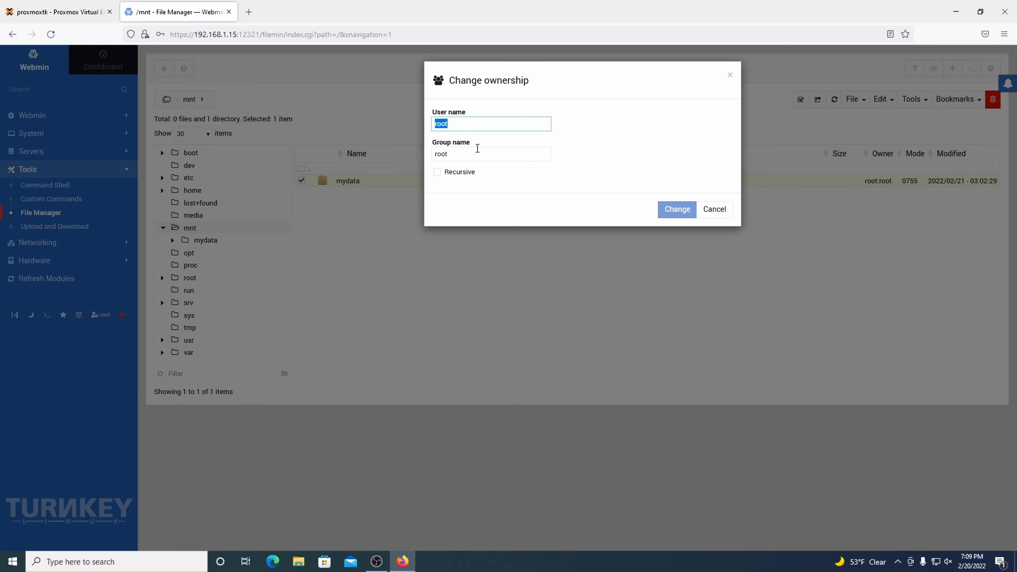
{"action": "type", "text": "brandon"}
{"action": "key", "text": "Tab"}
{"action": "type", "text": "fai"}
{"action": "key", "text": "BackSpace"}
{"action": "key", "text": "Down"}
{"action": "key", "text": "Return"}
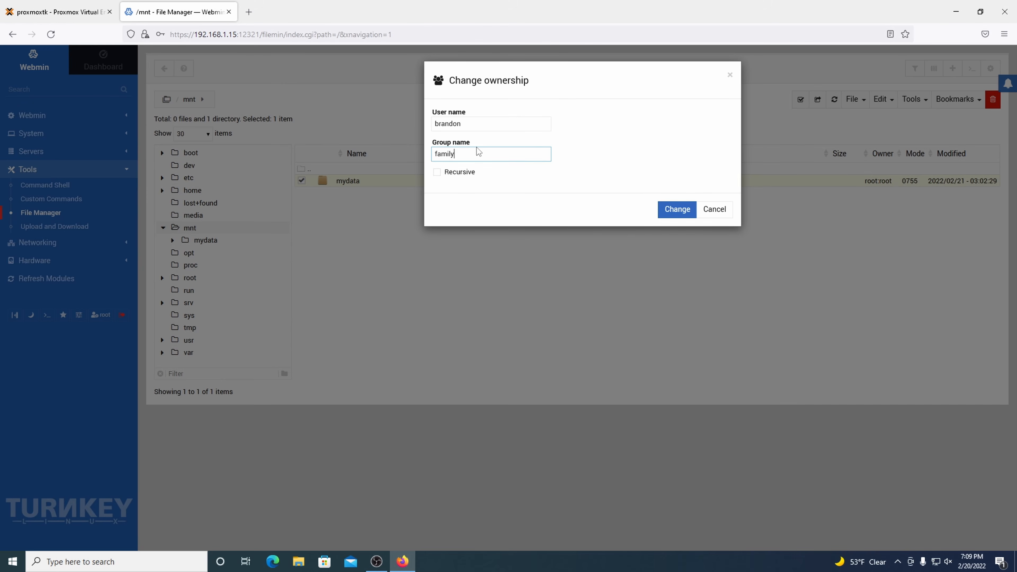
{"action": "key", "text": "Return"}
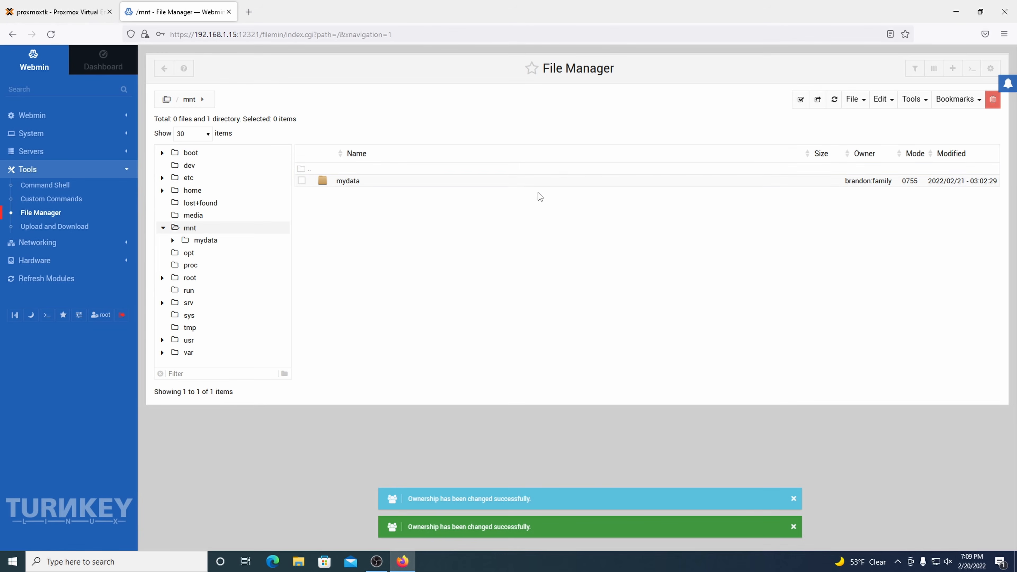
Step: Add group write permission to mydata, giving it mode 0775
{"action": "right_click", "coordinate": [555, 181]}
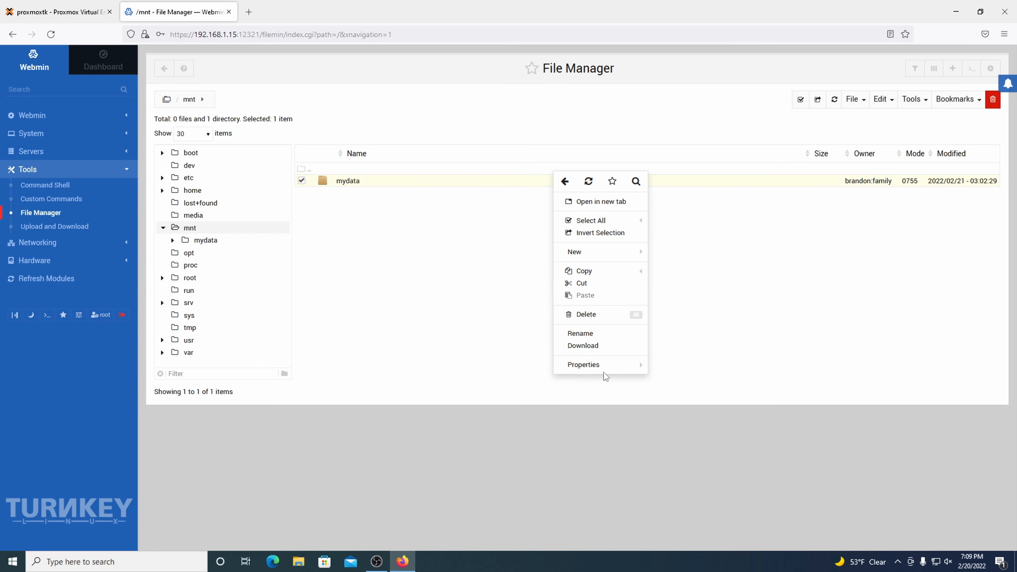
{"action": "mouse_move", "coordinate": [616, 365]}
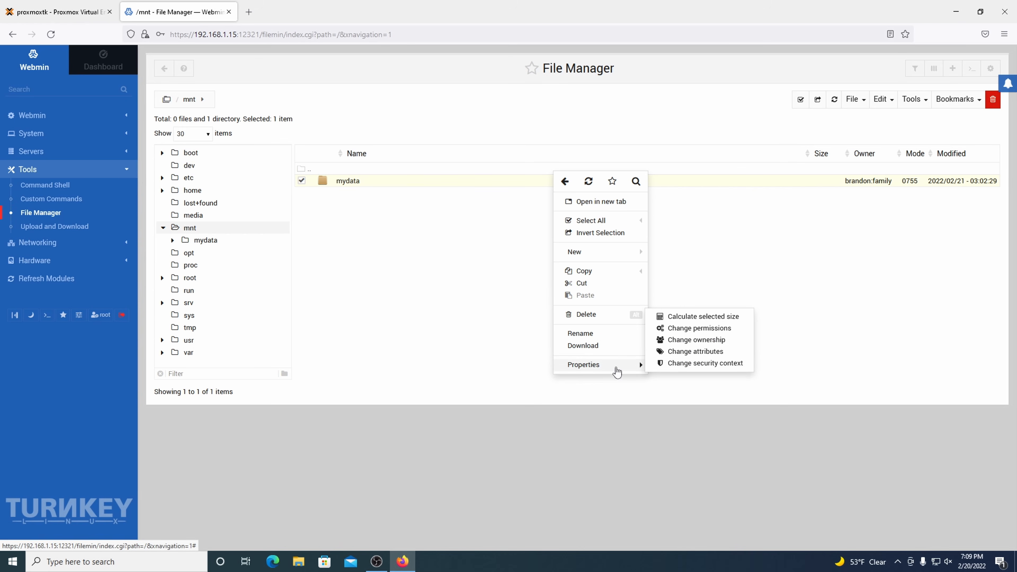
{"action": "left_click", "coordinate": [686, 332]}
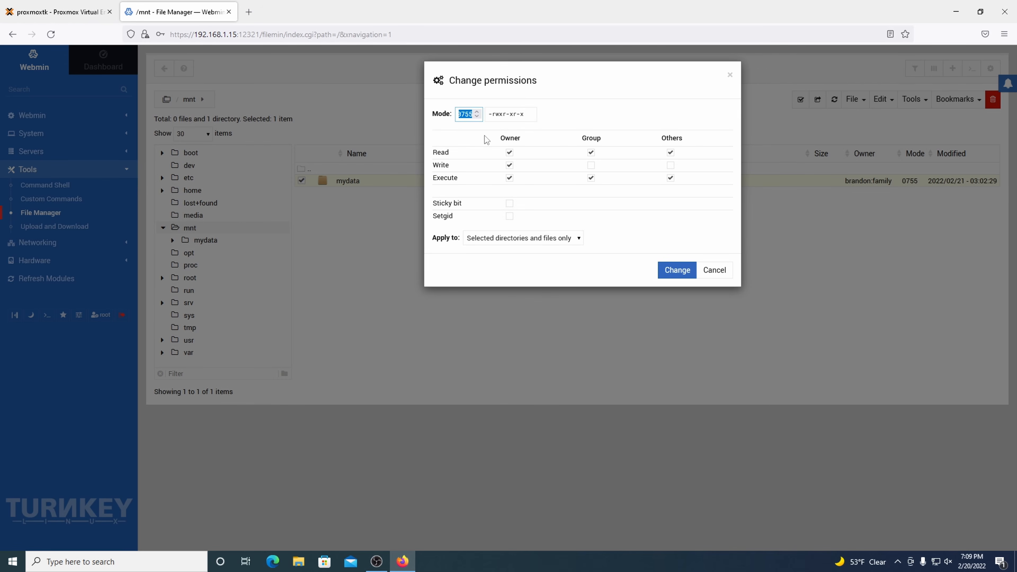
{"action": "left_click", "coordinate": [590, 165]}
{"action": "left_click", "coordinate": [676, 273]}
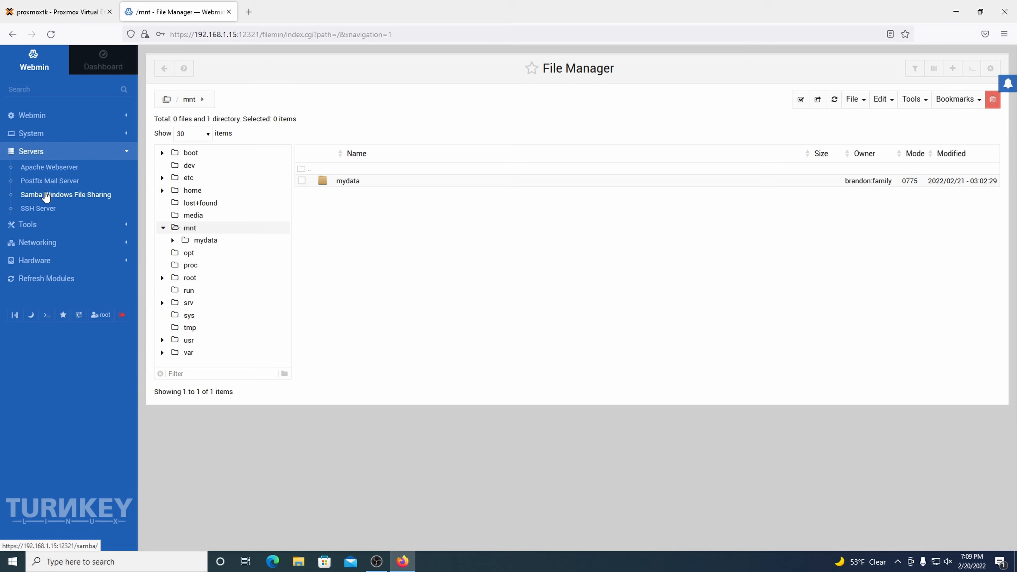
Step: Open Samba Windows File Sharing to show the homes, cdrom and storage shares
{"action": "left_click", "coordinate": [46, 196]}
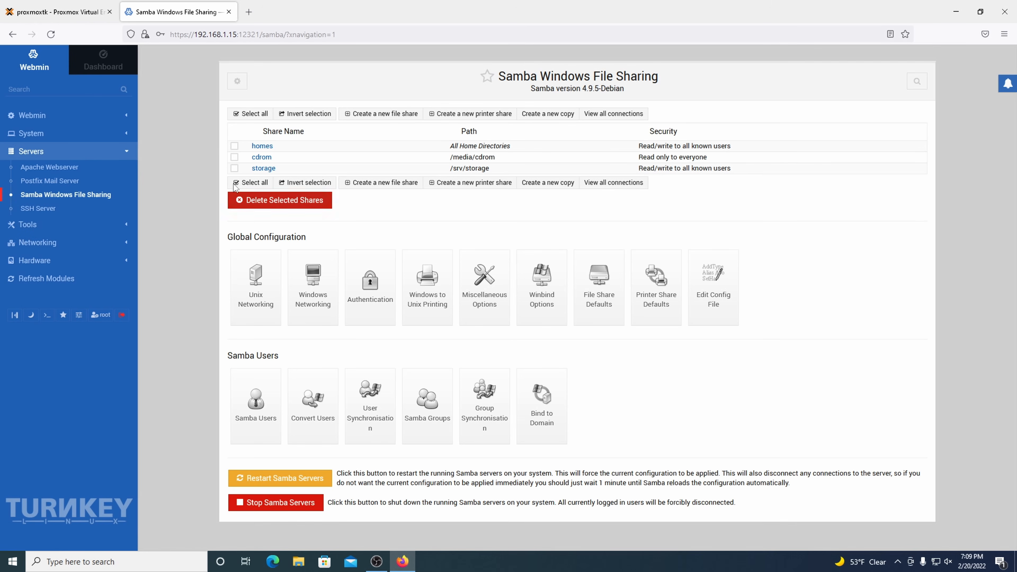
Step: Select all shares and delete homes, cdrom and storage
{"action": "left_click", "coordinate": [248, 182]}
{"action": "left_click", "coordinate": [293, 208]}
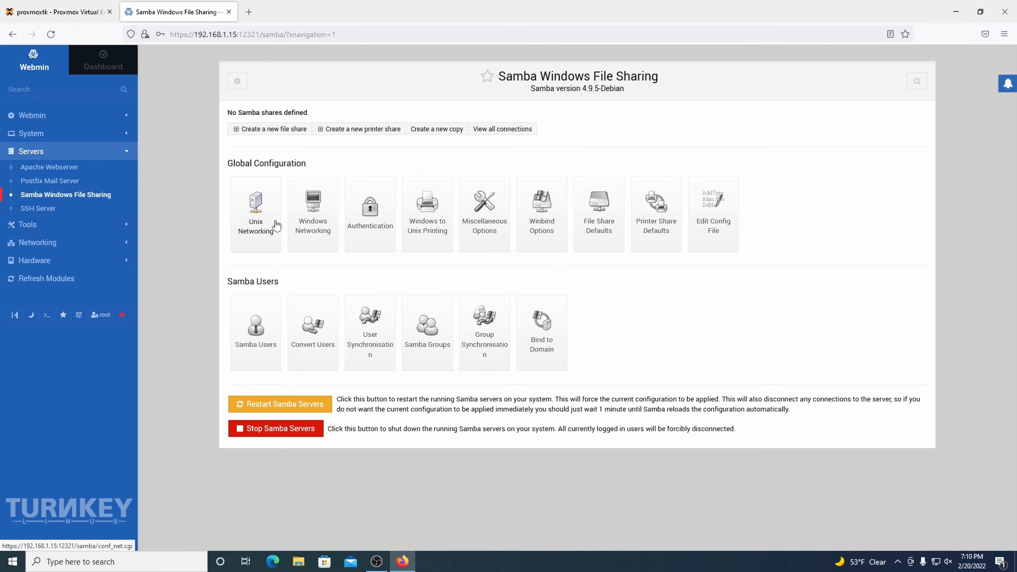
Step: Set up converting only the owner's Unix account to Samba, with a specific password
{"action": "left_click", "coordinate": [259, 342]}
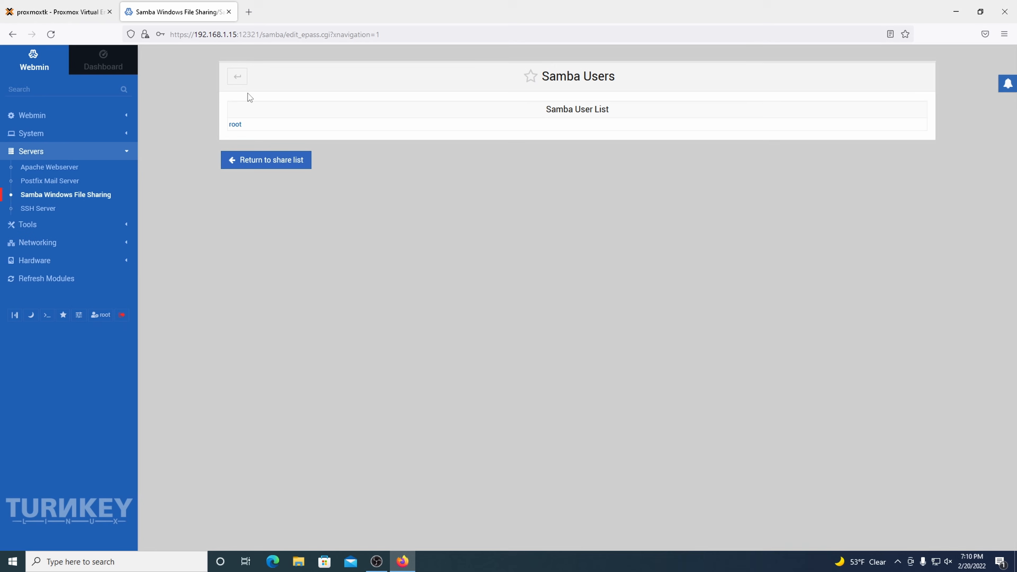
{"action": "left_click", "coordinate": [238, 81]}
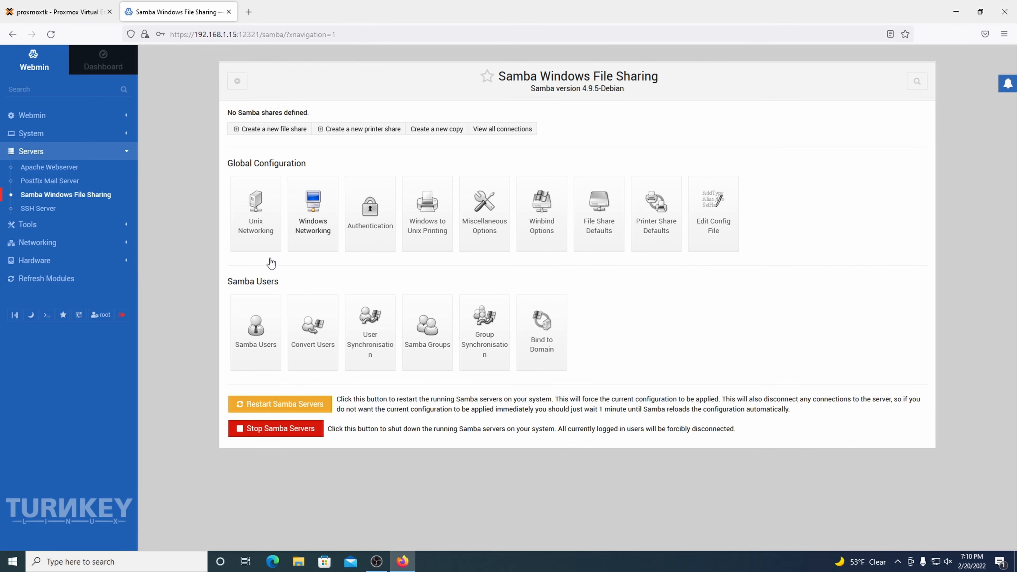
{"action": "left_click", "coordinate": [309, 323]}
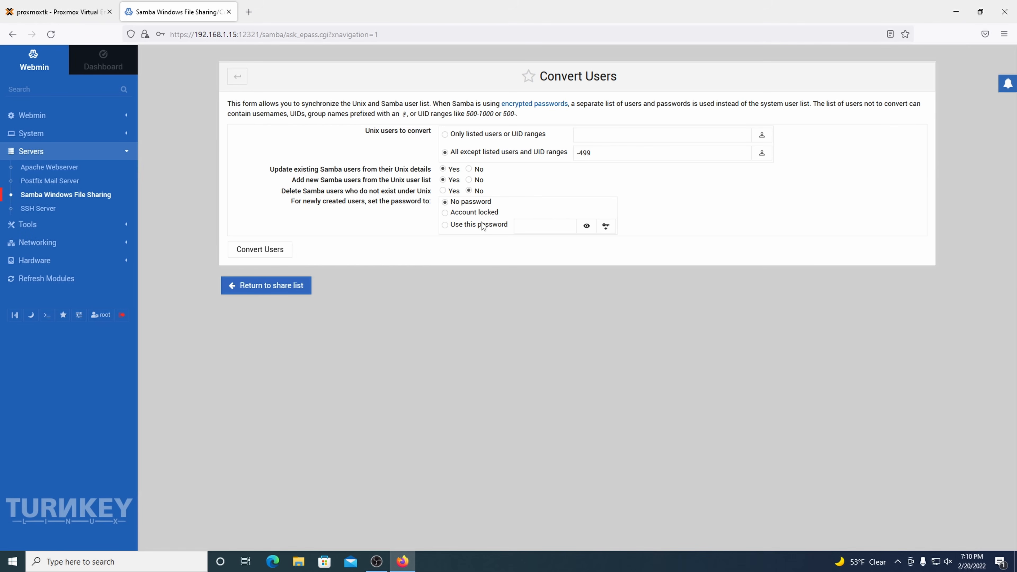
{"action": "left_click", "coordinate": [526, 135]}
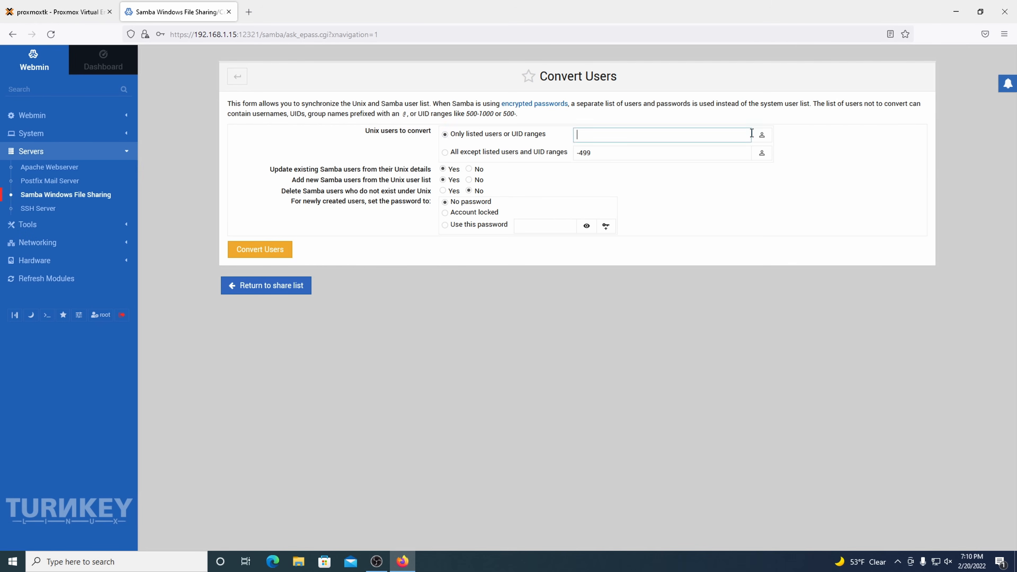
{"action": "left_click", "coordinate": [761, 136]}
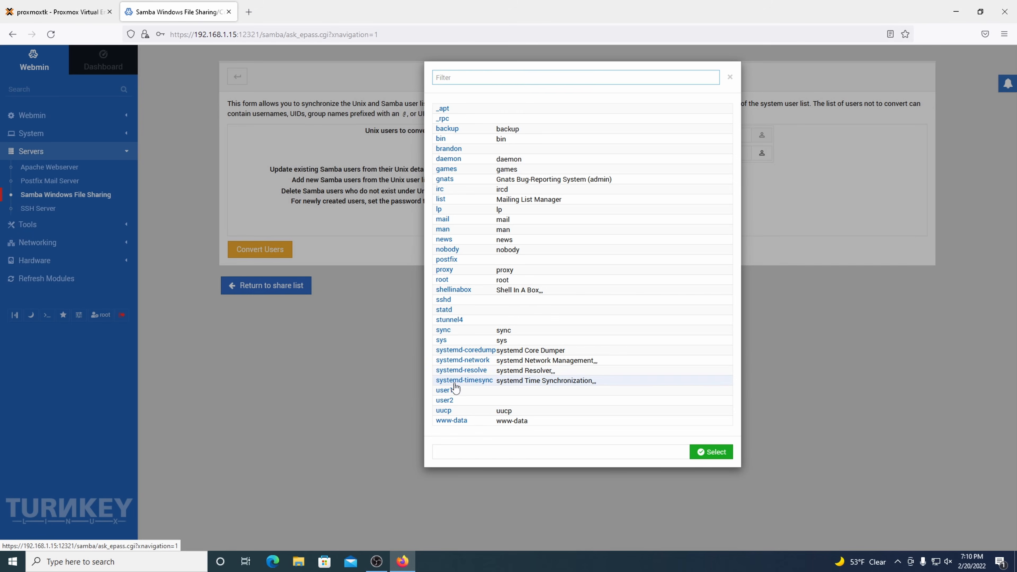
{"action": "left_click", "coordinate": [447, 151]}
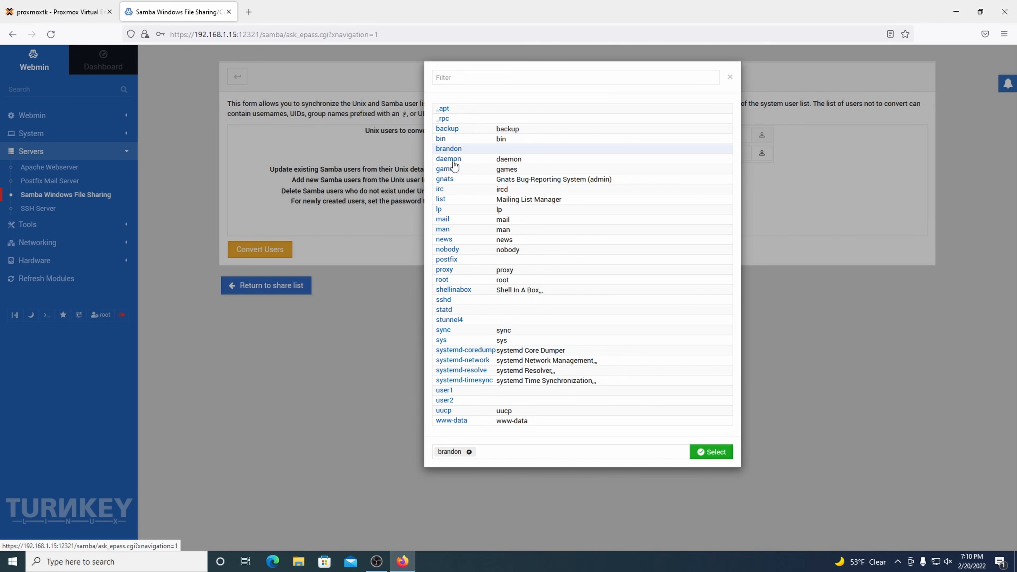
{"action": "left_click", "coordinate": [716, 454]}
{"action": "left_click", "coordinate": [493, 225]}
{"action": "left_click", "coordinate": [528, 226]}
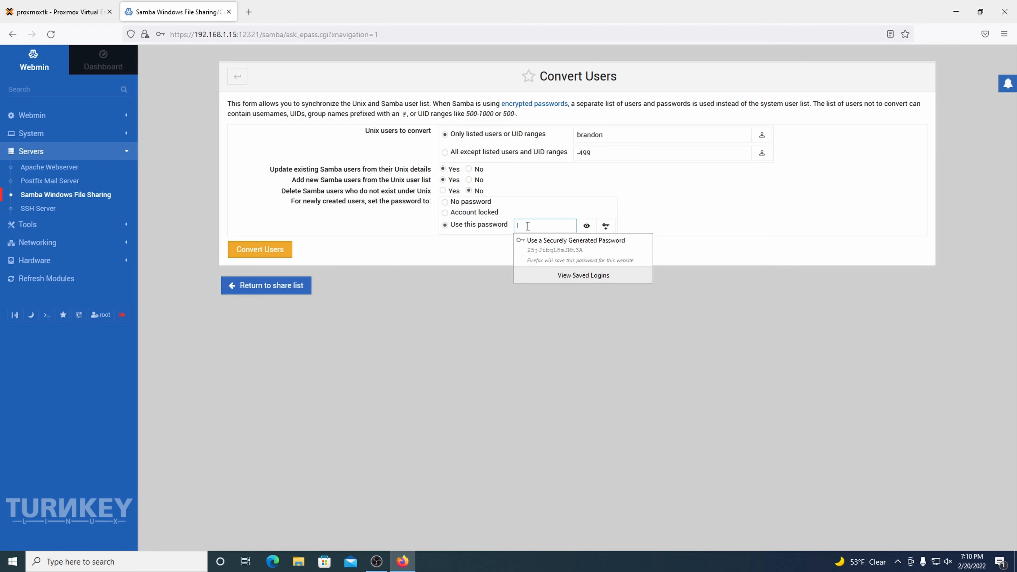
{"action": "type", "text": "••••••"}
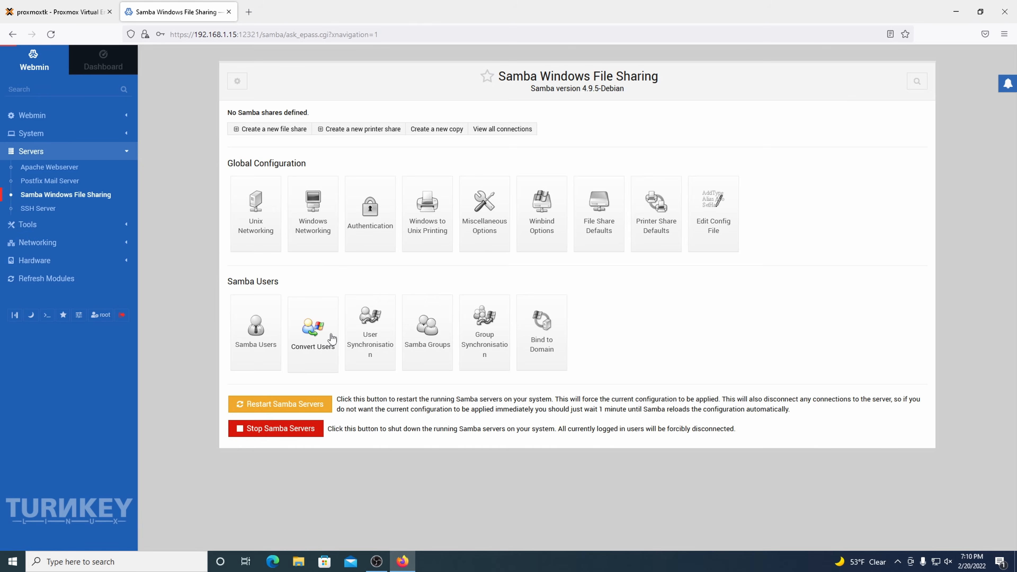
Step: Run the user conversion, check the Samba user list, and return to the share list
{"action": "left_click", "coordinate": [312, 337]}
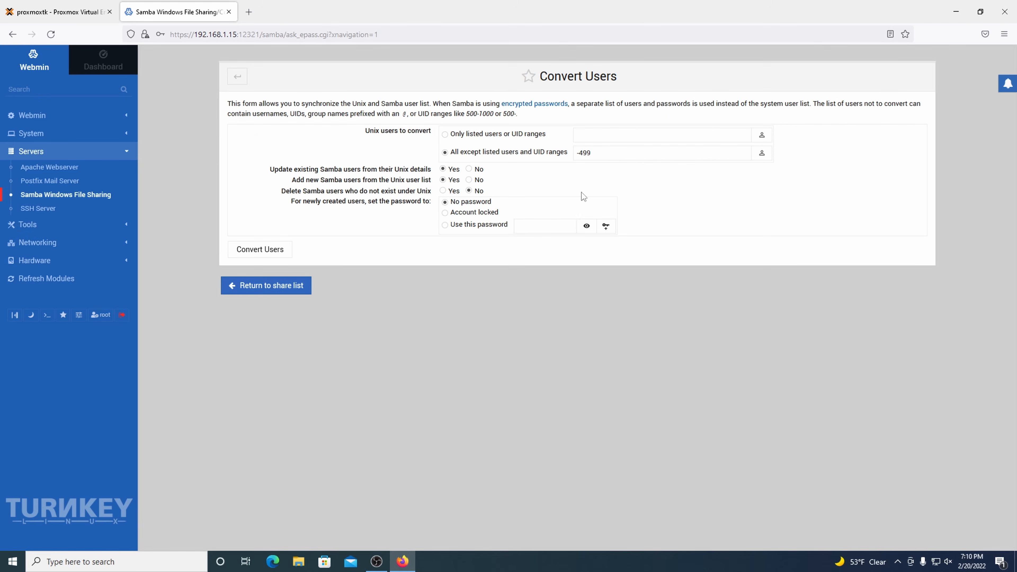
{"action": "left_click", "coordinate": [762, 138]}
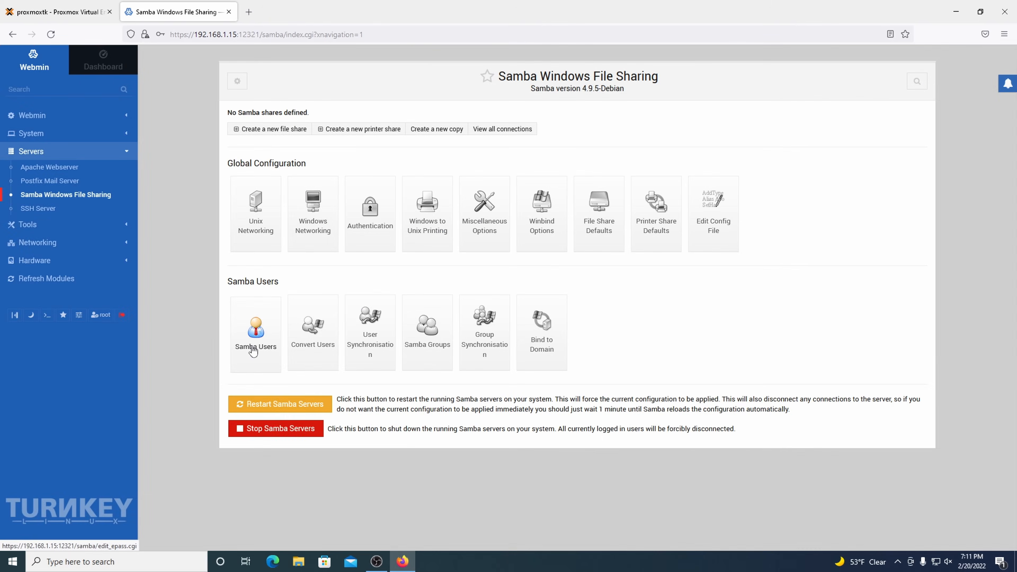
{"action": "left_click", "coordinate": [262, 340]}
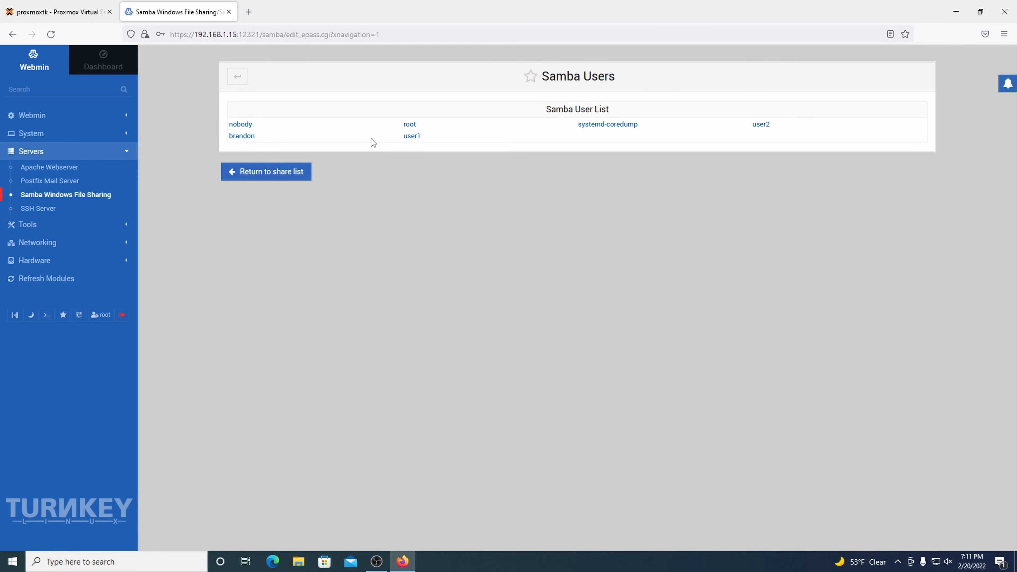
{"action": "left_click_drag", "start_coordinate": [279, 135], "coordinate": [221, 134]}
{"action": "left_click_drag", "start_coordinate": [389, 141], "coordinate": [448, 136]}
{"action": "left_click_drag", "start_coordinate": [777, 127], "coordinate": [743, 128]}
{"action": "left_click", "coordinate": [259, 176]}
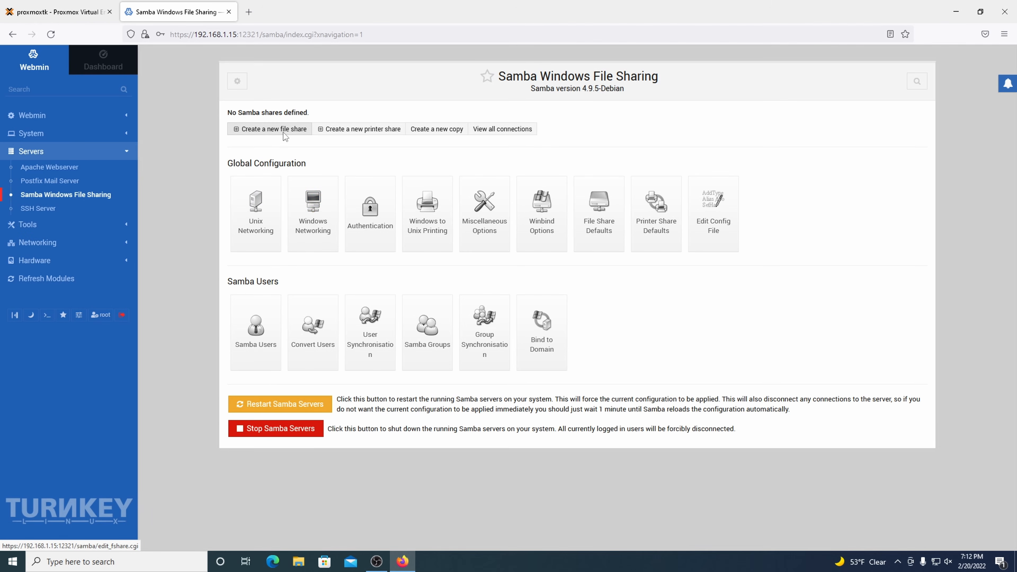
Step: Start a new file share named homedata pointing at /mnt/mydata
{"action": "left_click", "coordinate": [291, 129]}
{"action": "left_click", "coordinate": [479, 125]}
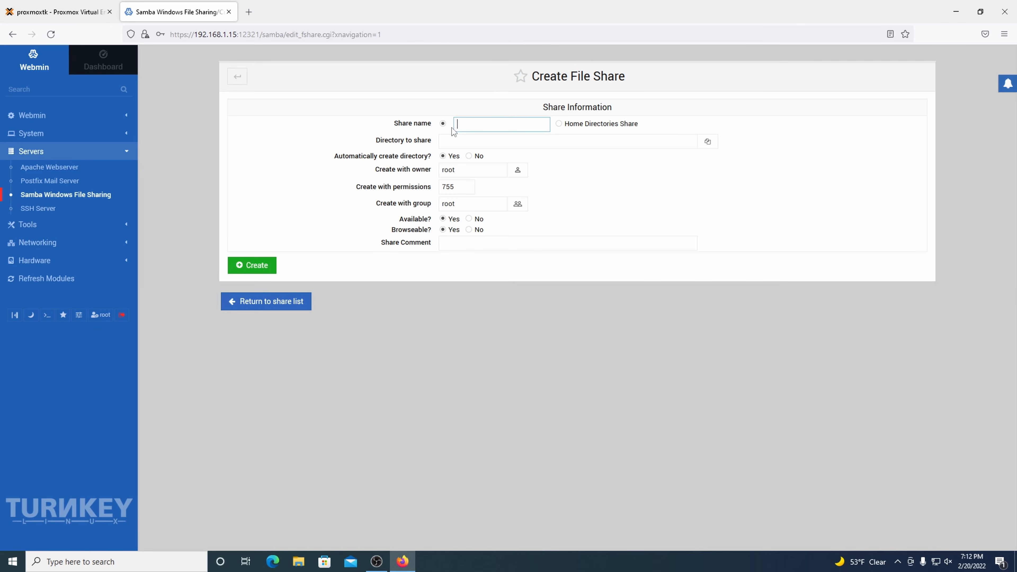
{"action": "type", "text": "homedata"}
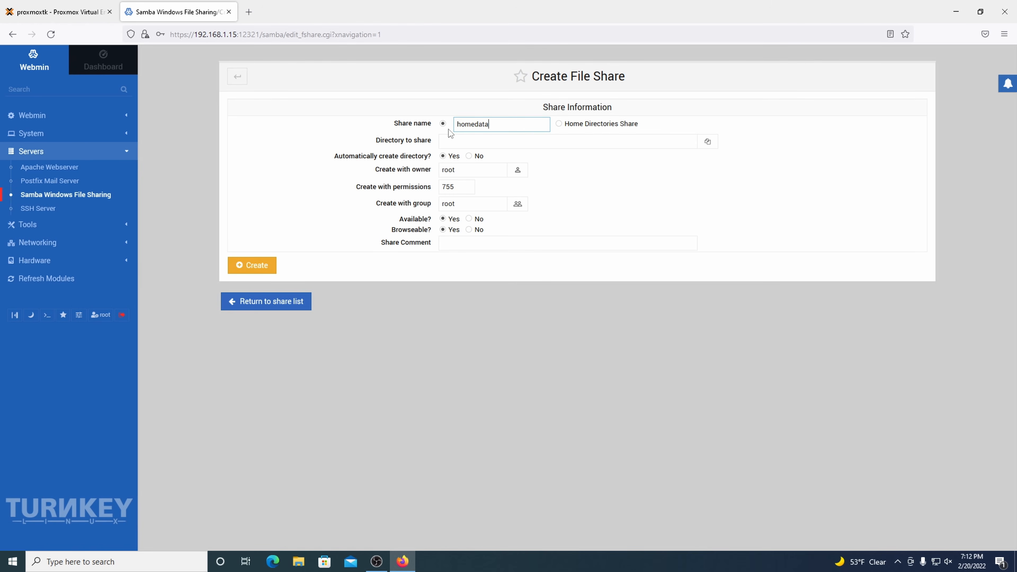
{"action": "left_click", "coordinate": [470, 139]}
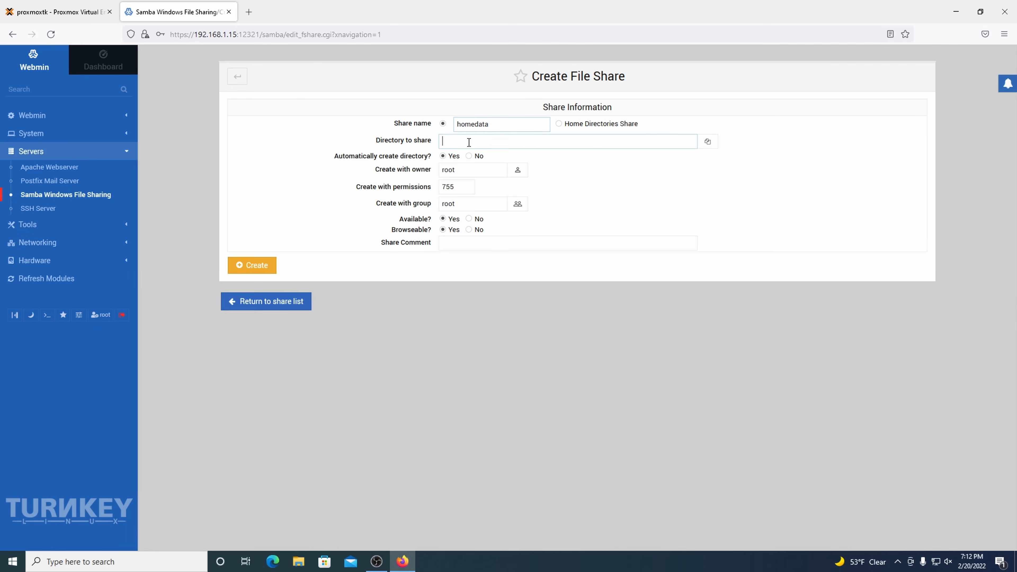
{"action": "left_click", "coordinate": [708, 144]}
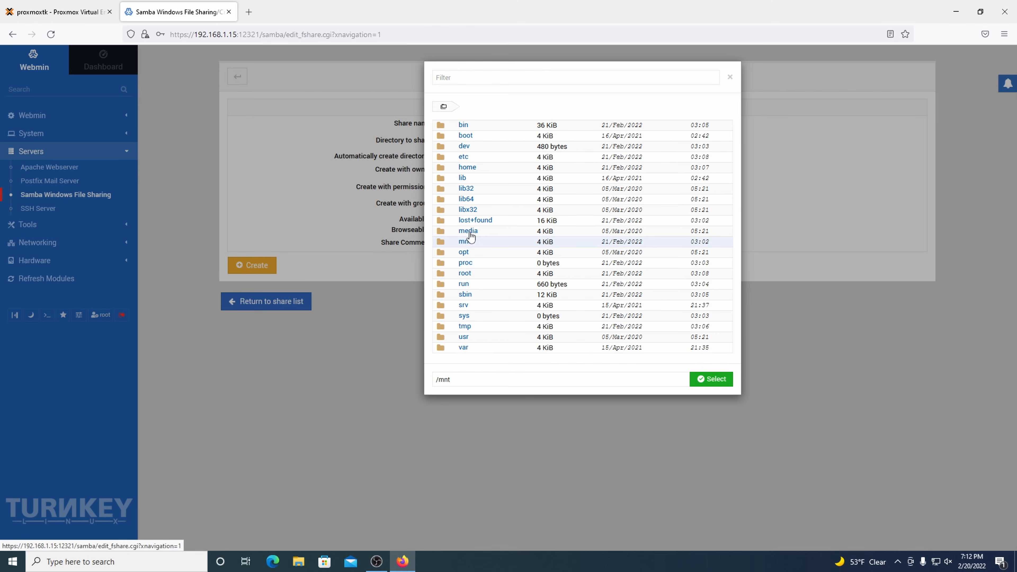
{"action": "left_click", "coordinate": [465, 242]}
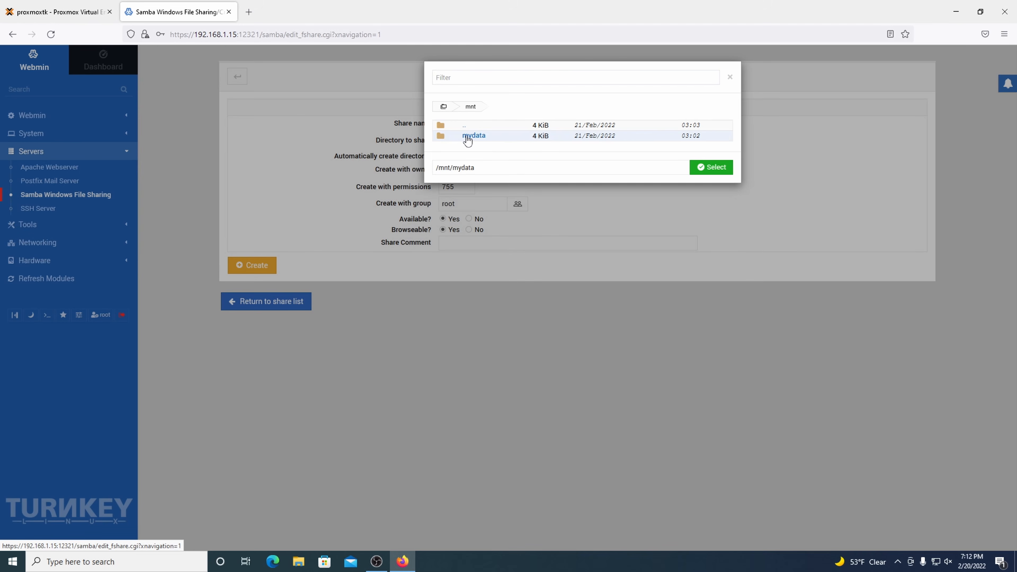
{"action": "left_click", "coordinate": [473, 135]}
{"action": "left_click", "coordinate": [706, 168]}
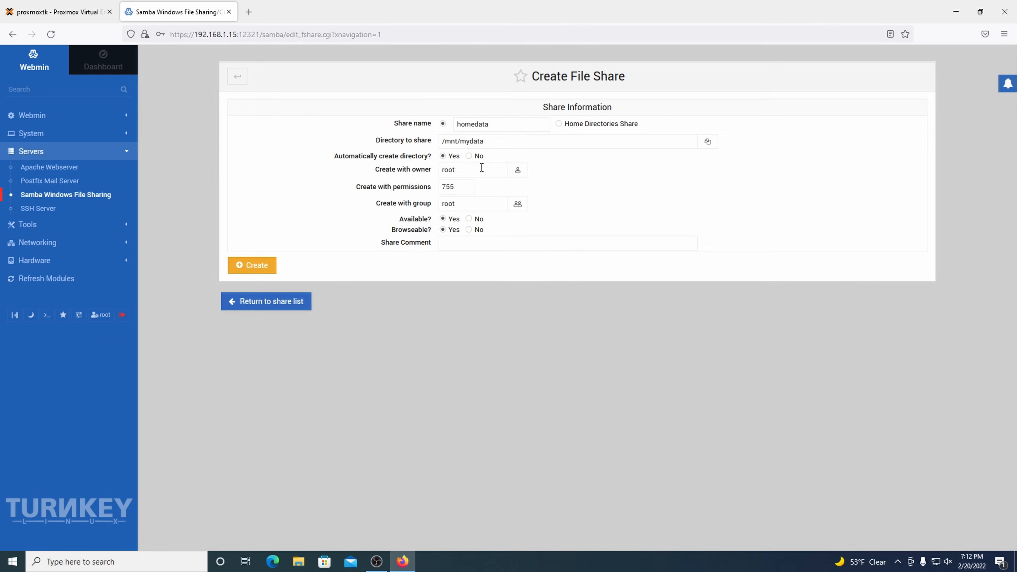
Step: Make the owner's account own created files, create the homedata share, and open its settings
{"action": "left_click", "coordinate": [465, 183]}
{"action": "left_click", "coordinate": [517, 171]}
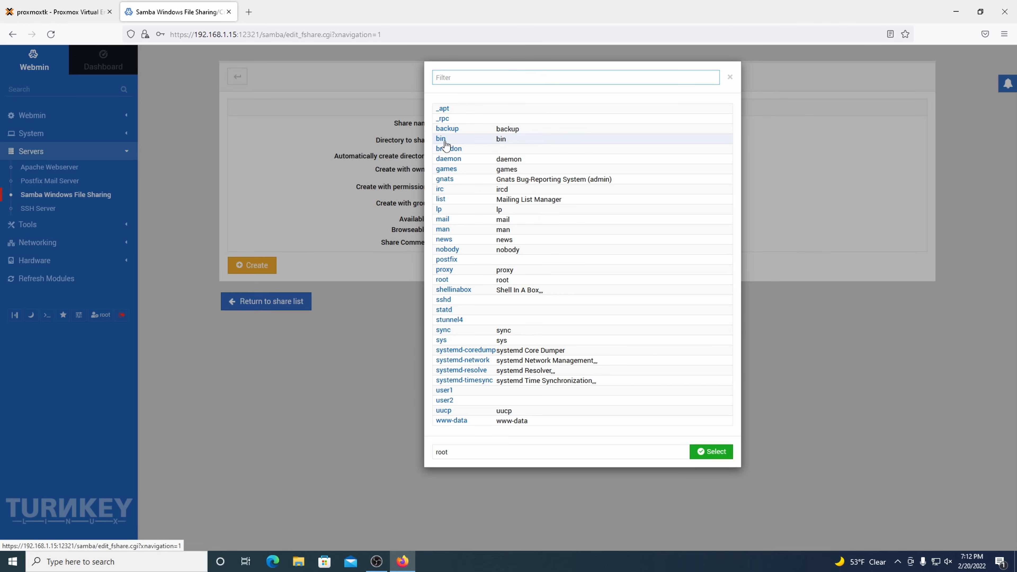
{"action": "left_click", "coordinate": [447, 149]}
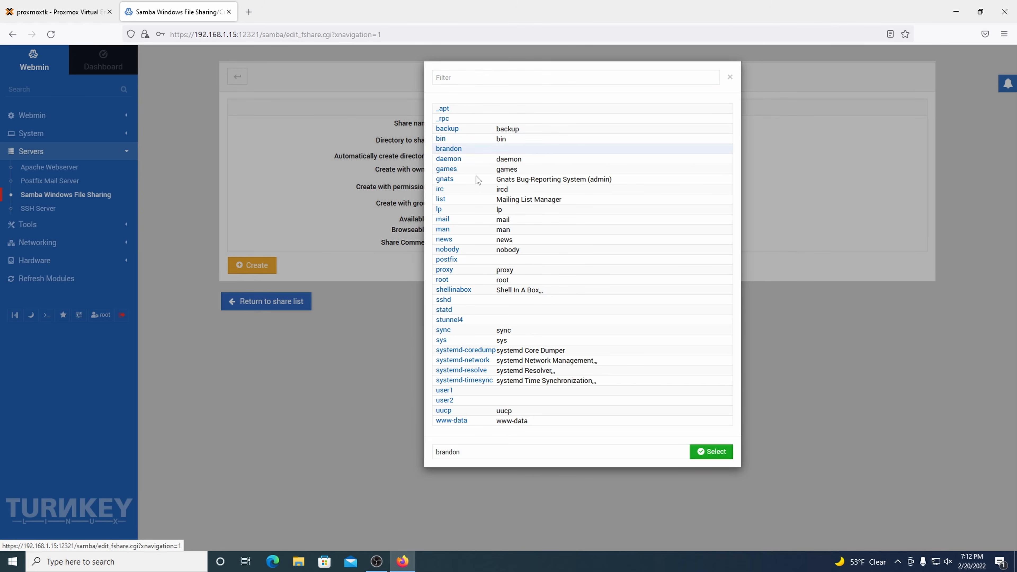
{"action": "left_click", "coordinate": [706, 452]}
{"action": "left_click", "coordinate": [255, 266]}
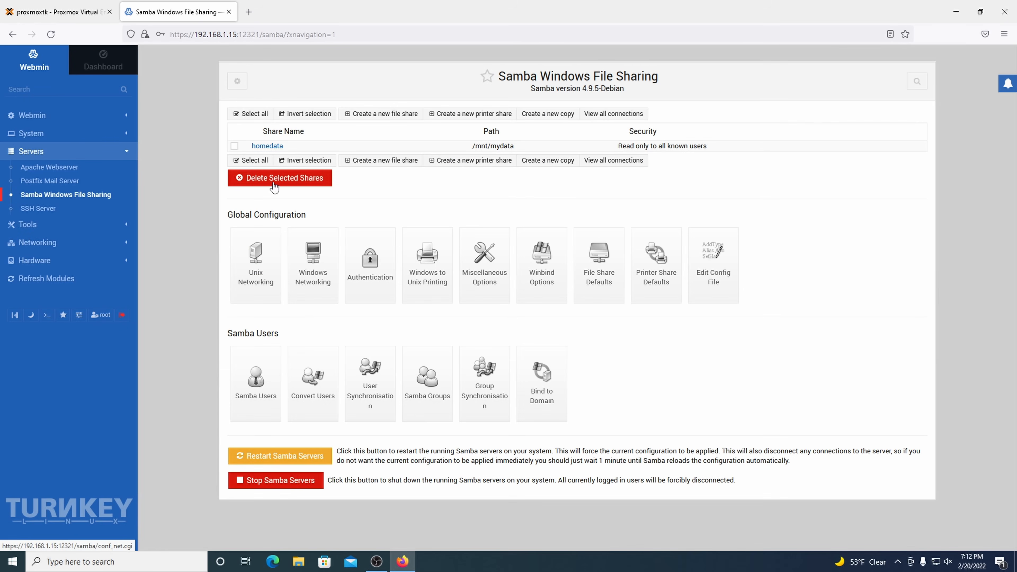
{"action": "left_click", "coordinate": [269, 146]}
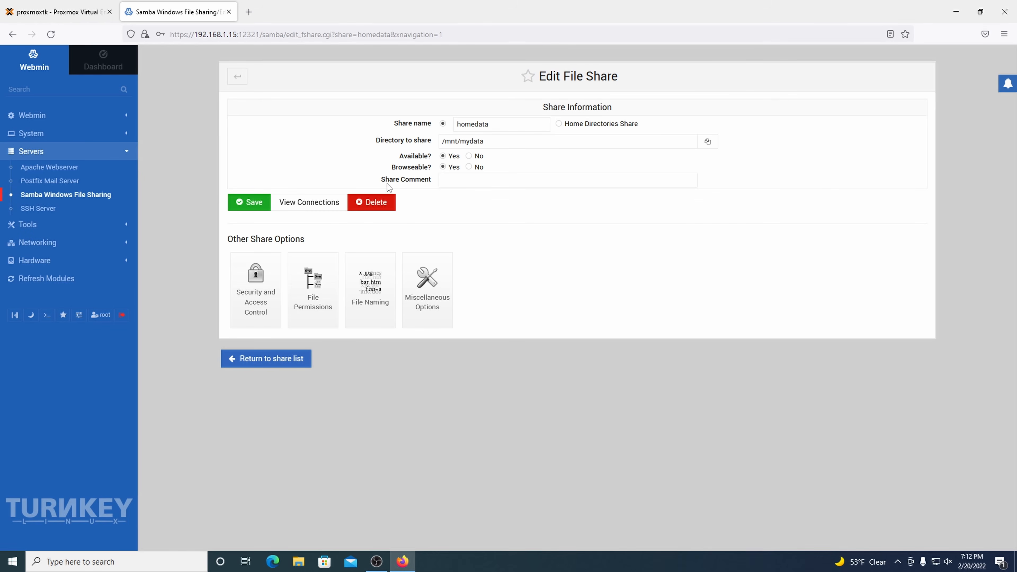
Step: Set homedata's Writable option to Yes, save, and restart the Samba servers
{"action": "left_click", "coordinate": [263, 285]}
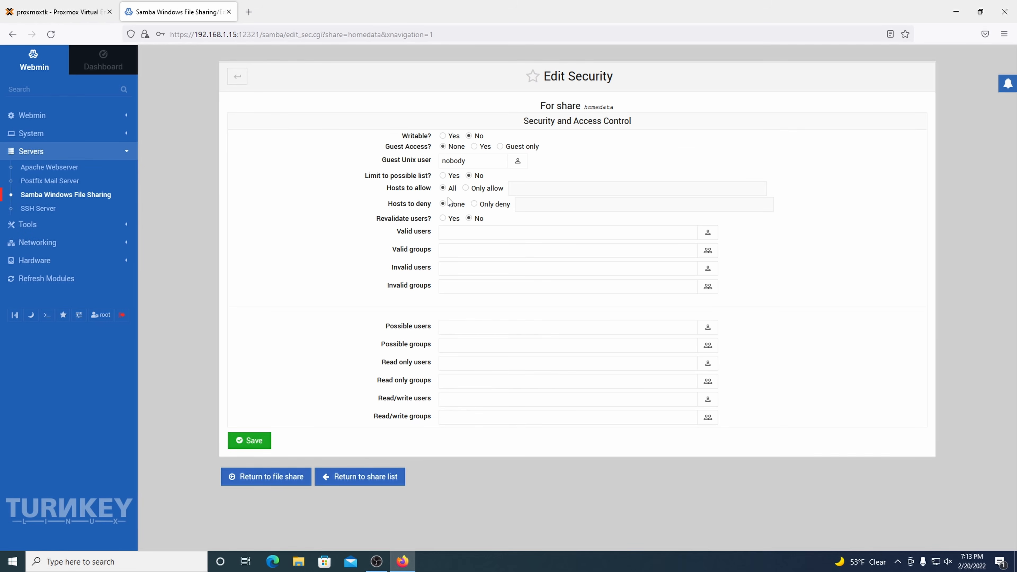
{"action": "left_click", "coordinate": [443, 136]}
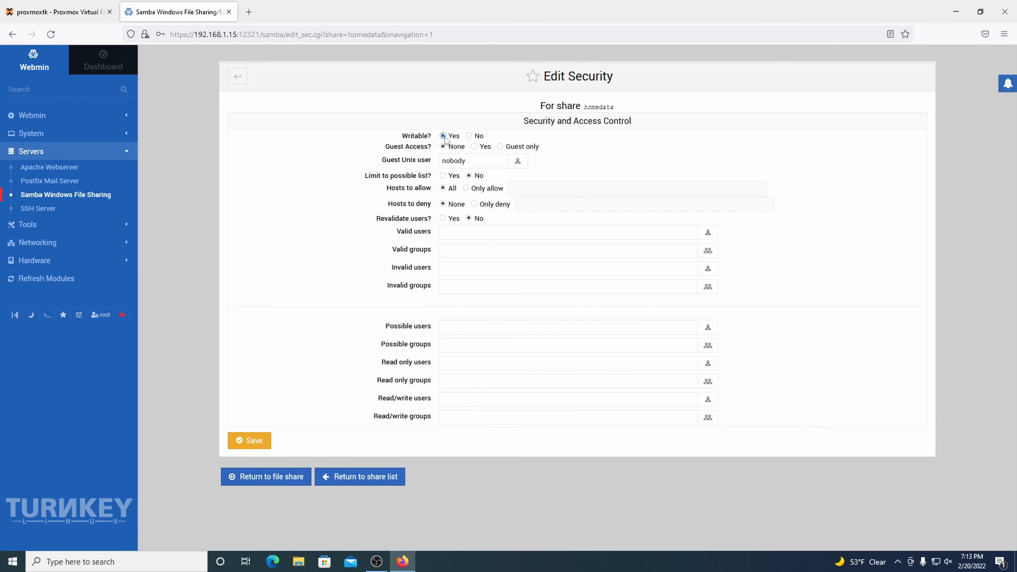
{"action": "left_click", "coordinate": [249, 439]}
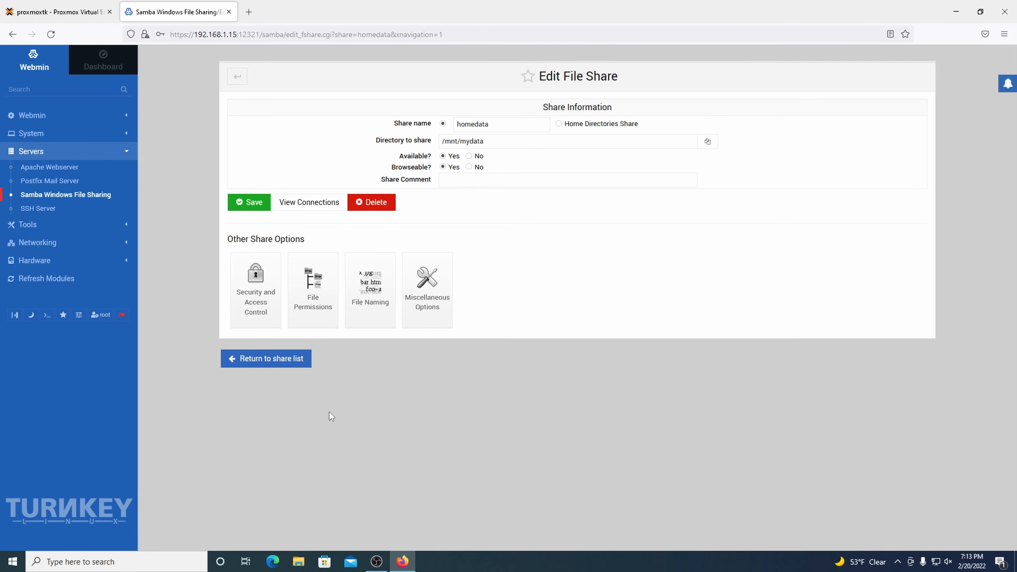
{"action": "left_click", "coordinate": [285, 363]}
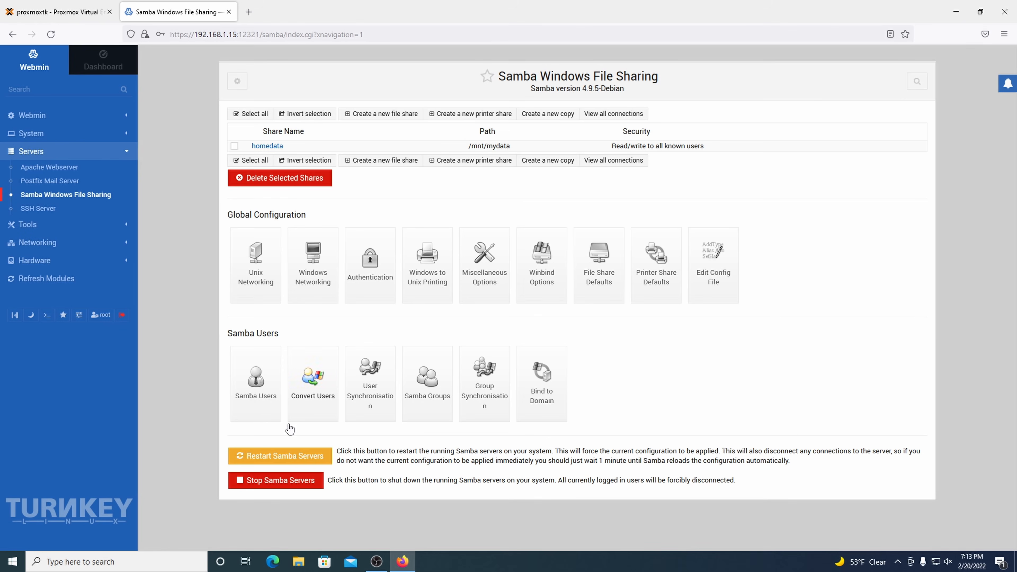
{"action": "left_click", "coordinate": [289, 457]}
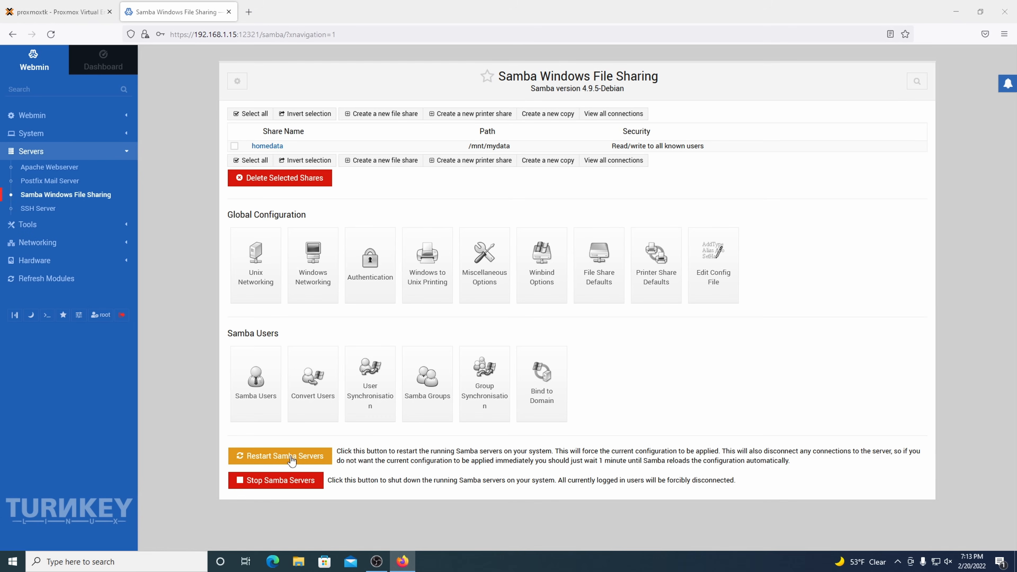
Step: Connect File Explorer to \\192.168.1.15 and sign in with the owner's Samba credentials
{"action": "key", "text": "super+e"}
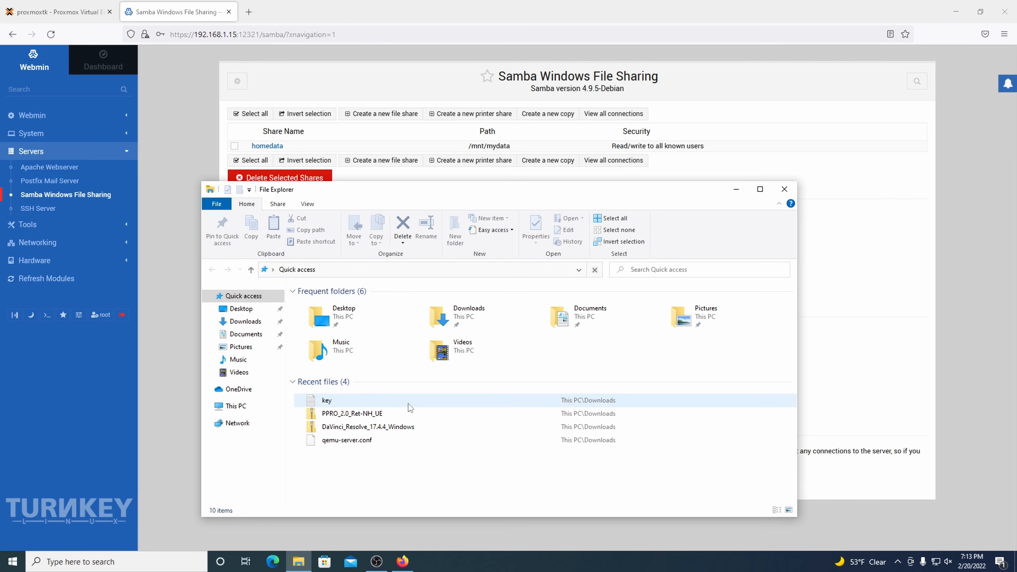
{"action": "key", "text": "alt+d"}
{"action": "type", "text": "\\\\192.168.1.15"}
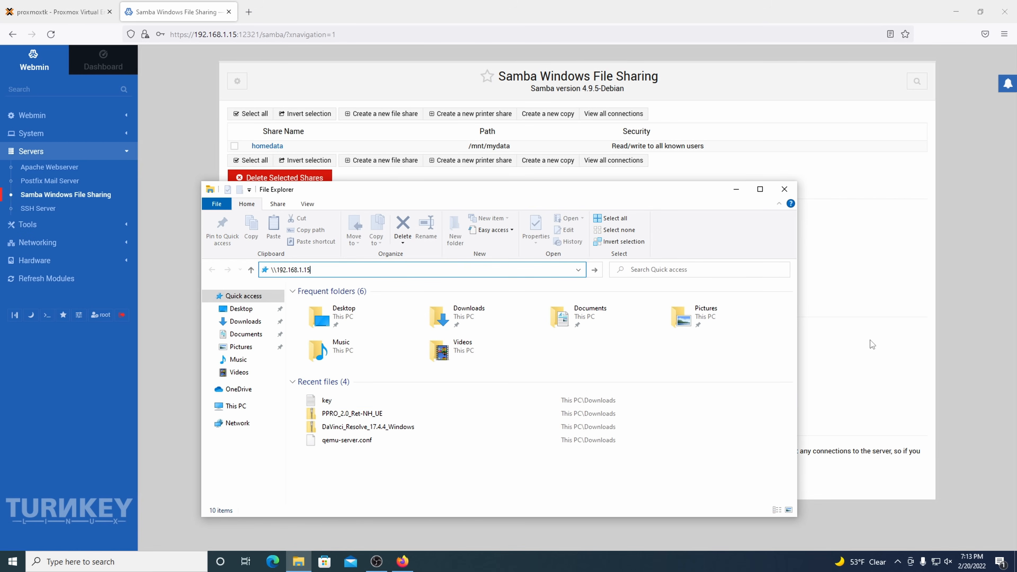
{"action": "key", "text": "Return"}
{"action": "type", "text": "brandon"}
{"action": "key", "text": "Tab"}
{"action": "type", "text": "•••••••"}
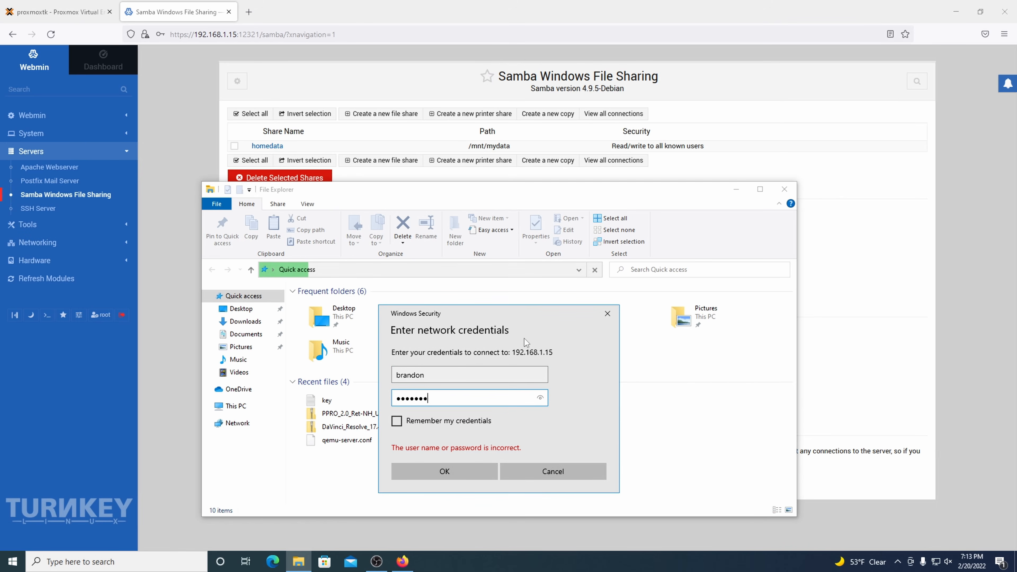
{"action": "key", "text": "Return"}
Step: Create a folder named test inside the homedata share, then go to This PC
{"action": "double_click", "coordinate": [374, 301]}
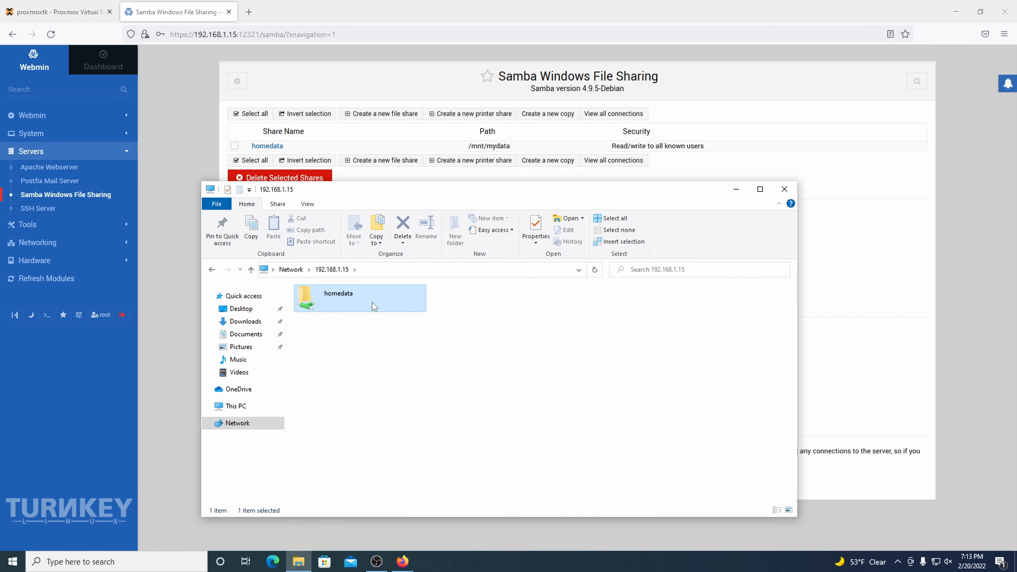
{"action": "key", "text": "ctrl+shift+n"}
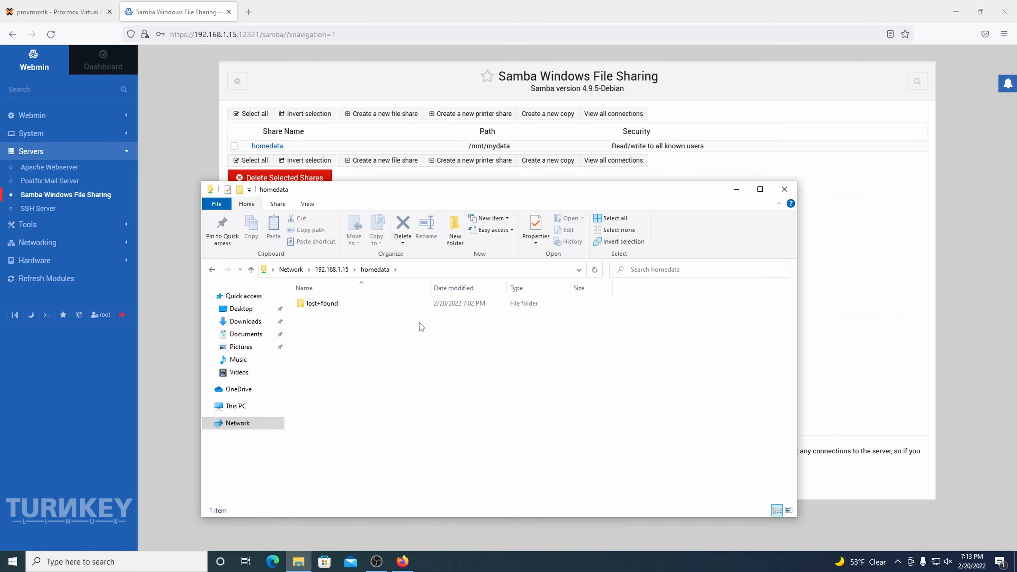
{"action": "type", "text": "test"}
{"action": "key", "text": "Return"}
{"action": "left_click", "coordinate": [219, 410]}
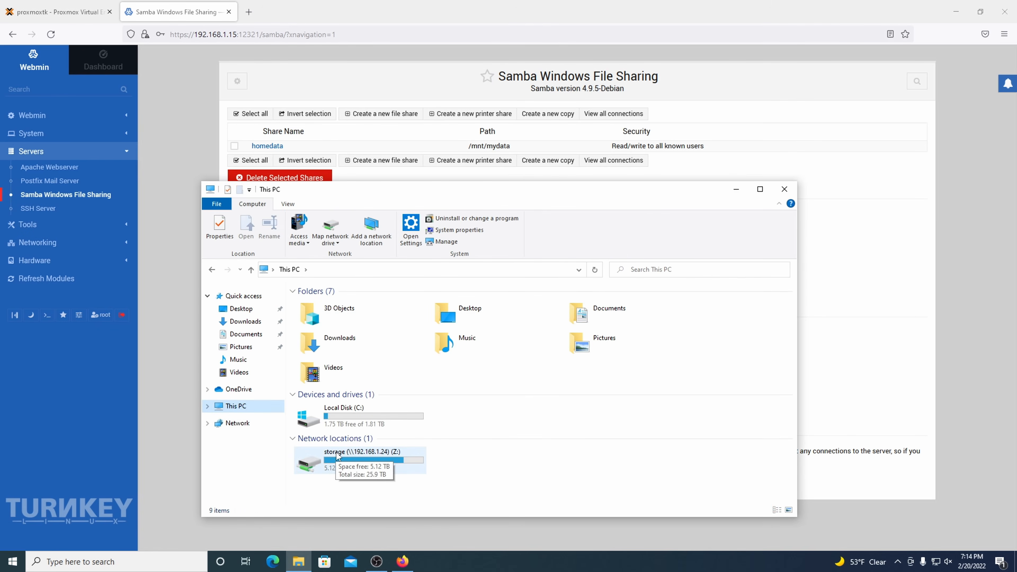
Step: Map \\192.168.1.15\homedata as network drive Y: and view it under This PC
{"action": "left_click", "coordinate": [333, 225]}
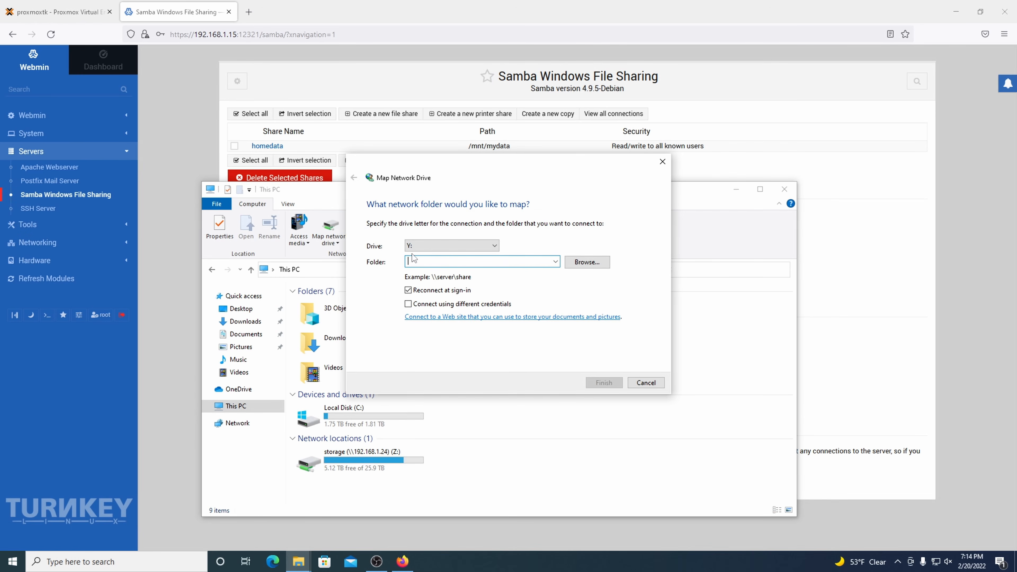
{"action": "type", "text": "\\\\192.168.1.15\\homedata"}
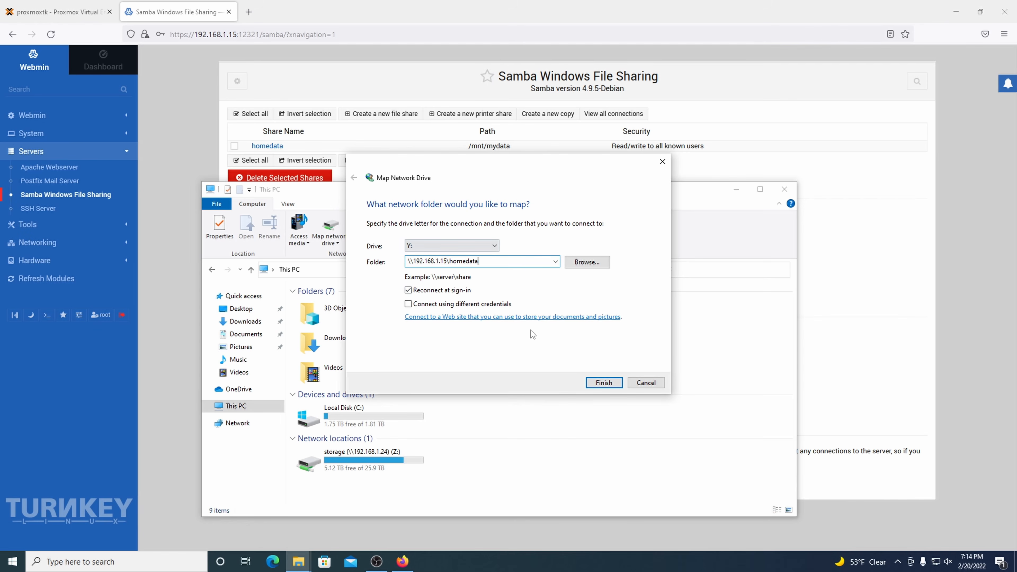
{"action": "left_click", "coordinate": [600, 384]}
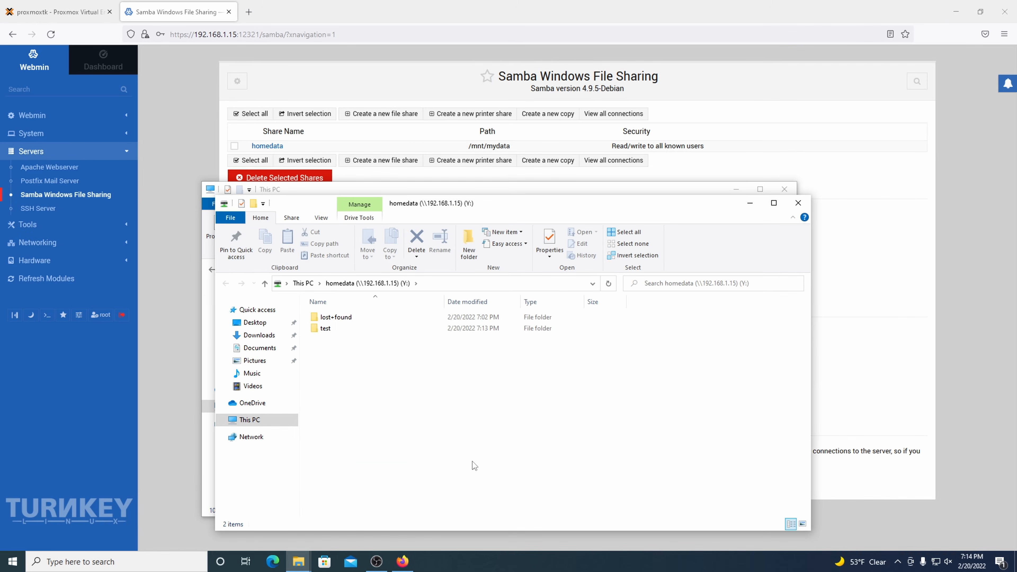
{"action": "left_click", "coordinate": [255, 421]}
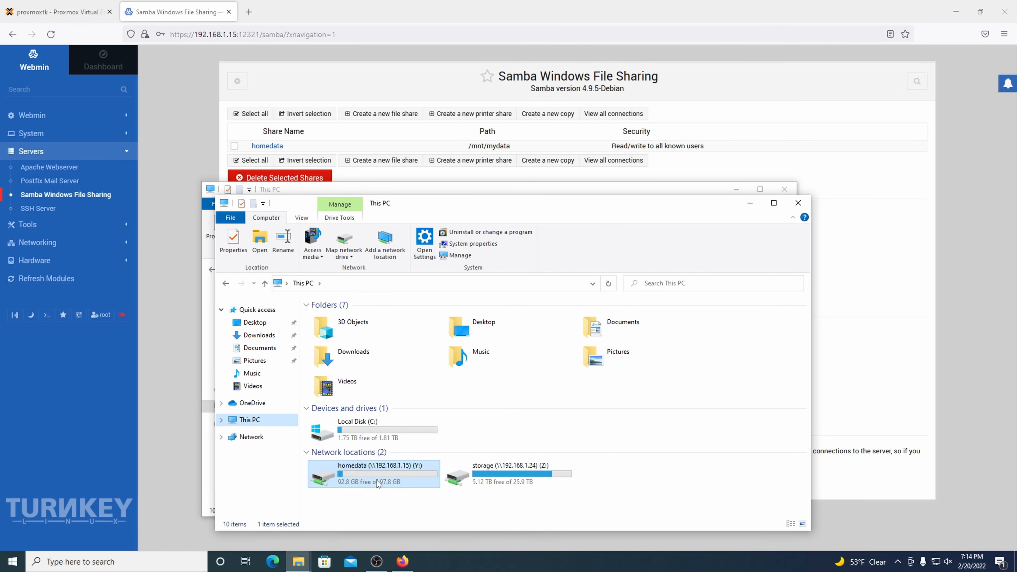
{"action": "left_click_drag", "start_coordinate": [398, 501], "coordinate": [334, 480]}
{"action": "left_click", "coordinate": [335, 490]}
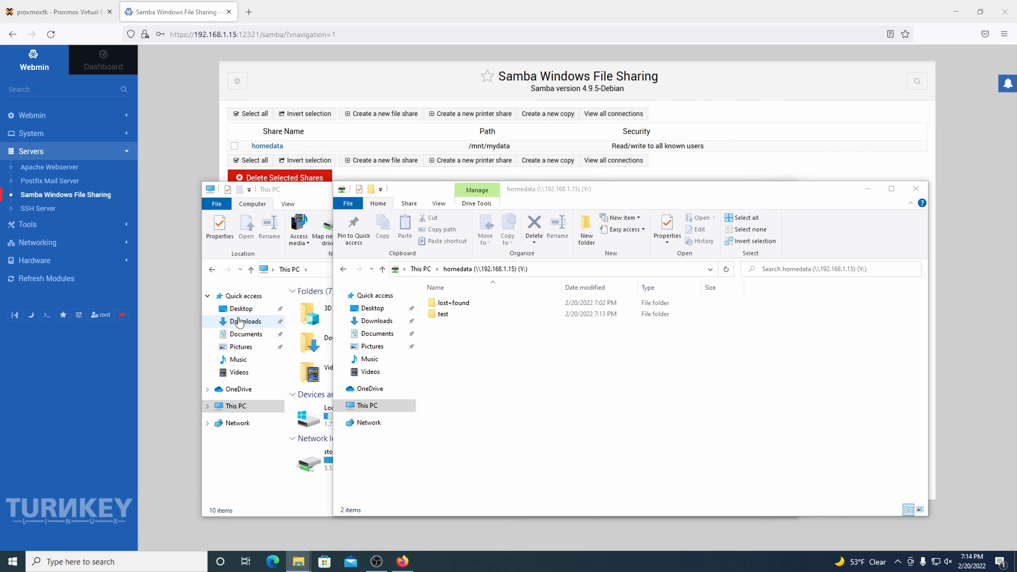
Step: Copy the DaVinci_Resolve_17.4.4_Windows zip from Downloads onto the homedata (Y:) drive
{"action": "left_click", "coordinate": [244, 321]}
{"action": "left_click_drag", "start_coordinate": [495, 465], "coordinate": [483, 433]}
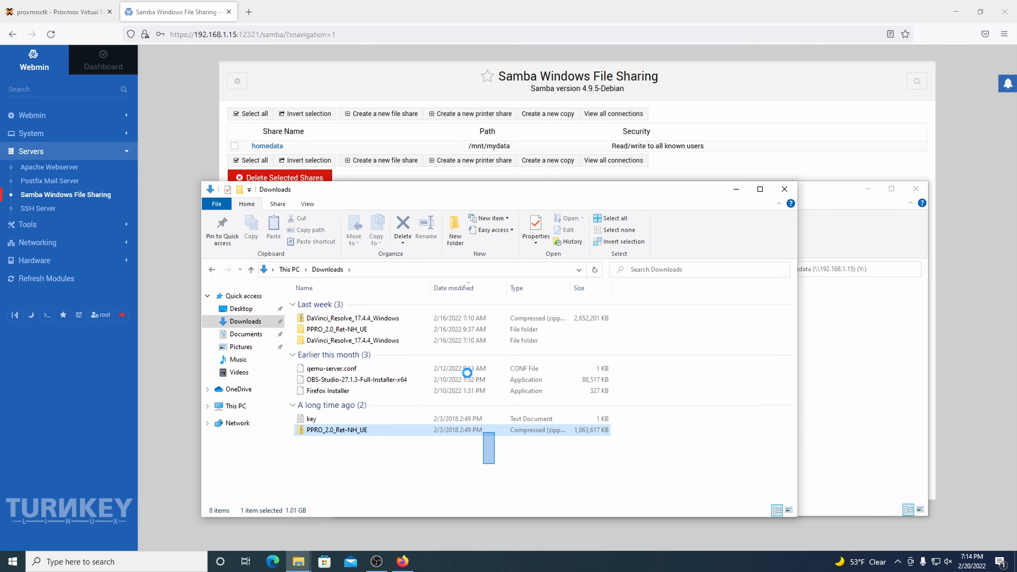
{"action": "left_click_drag", "start_coordinate": [591, 322], "coordinate": [850, 351]}
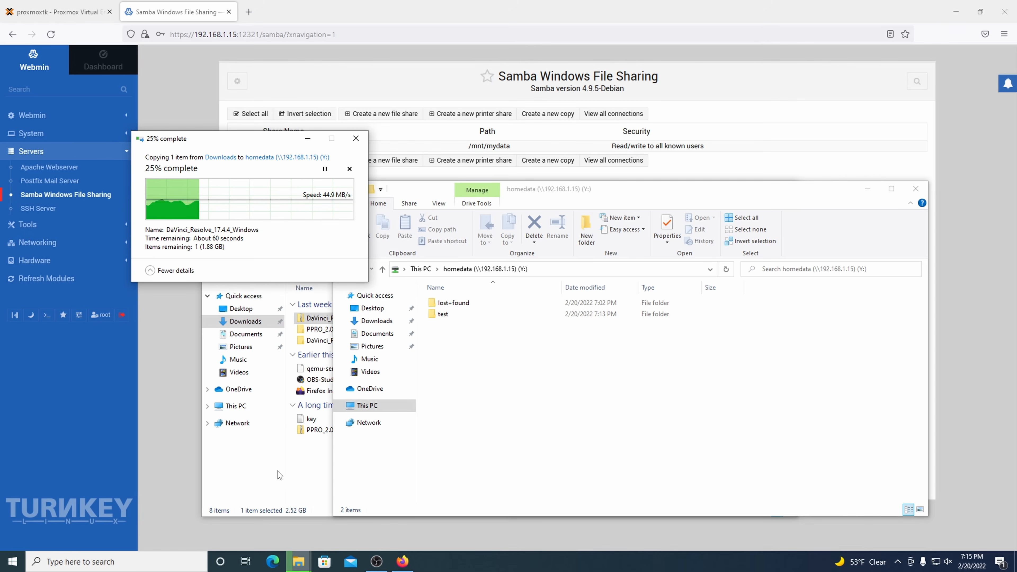
Step: Return to the Webmin Samba Windows File Sharing page and open Edit Config File
{"action": "left_click", "coordinate": [301, 471]}
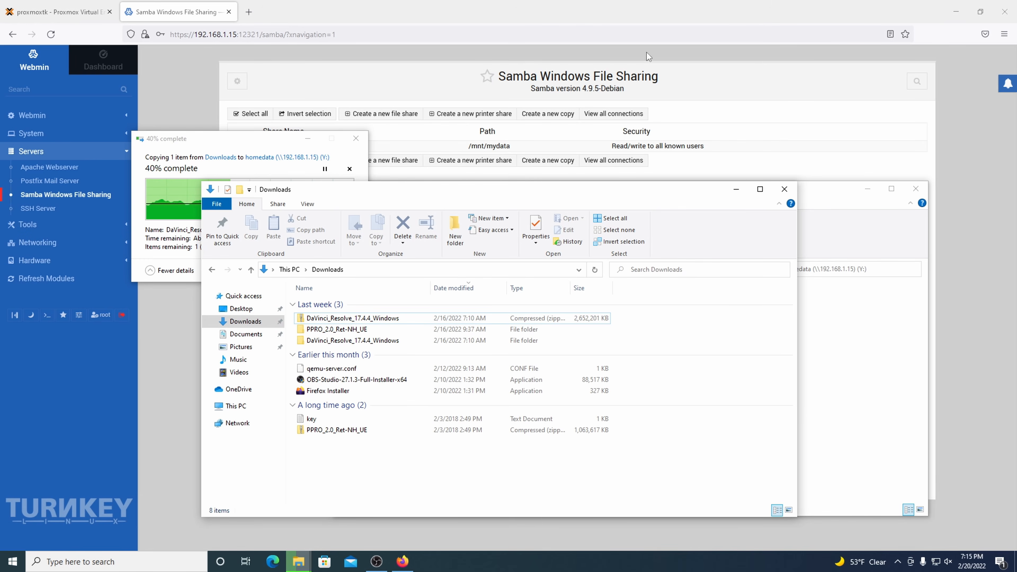
{"action": "left_click", "coordinate": [402, 561]}
{"action": "left_click", "coordinate": [720, 269]}
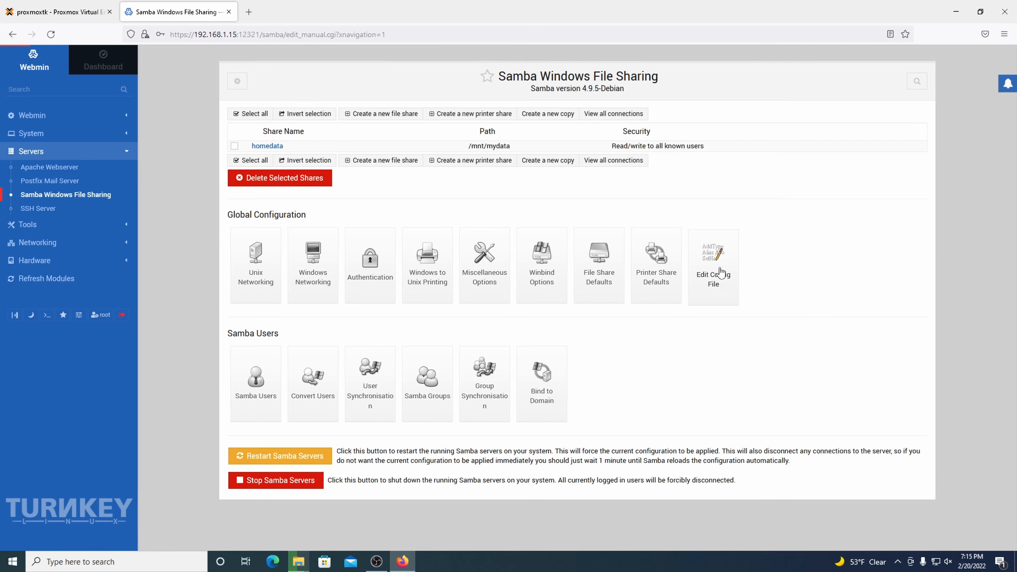
Step: Insert a new line after 'restrict anonymous = 2' in the smb.conf global section
{"action": "scroll", "coordinate": [573, 253], "scroll_direction": "down", "scroll_amount": 5}
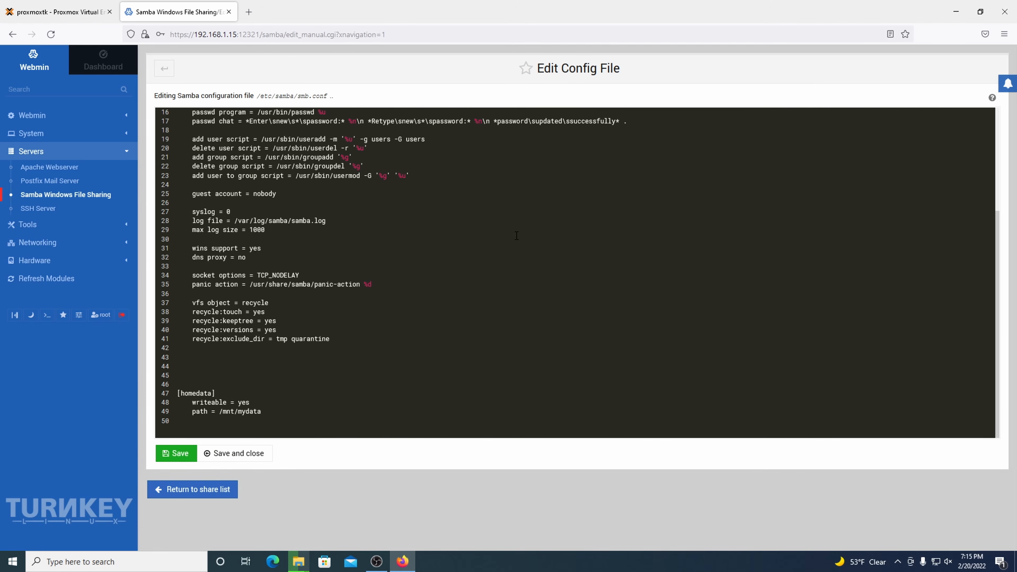
{"action": "left_click_drag", "start_coordinate": [466, 391], "coordinate": [432, 192]}
{"action": "scroll", "coordinate": [432, 192], "scroll_direction": "up", "scroll_amount": 5}
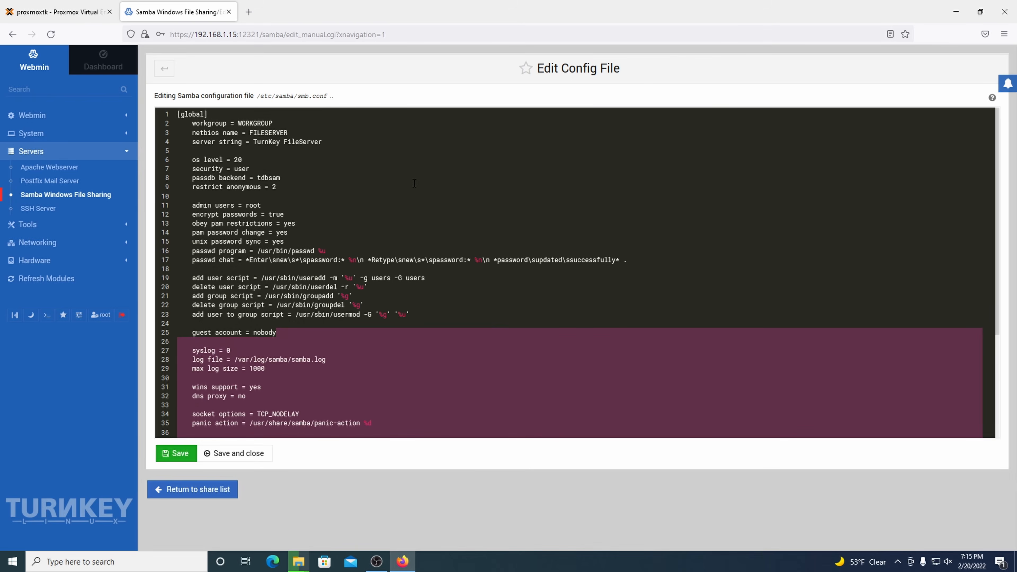
{"action": "left_click", "coordinate": [415, 183]}
{"action": "key", "text": "Return"}
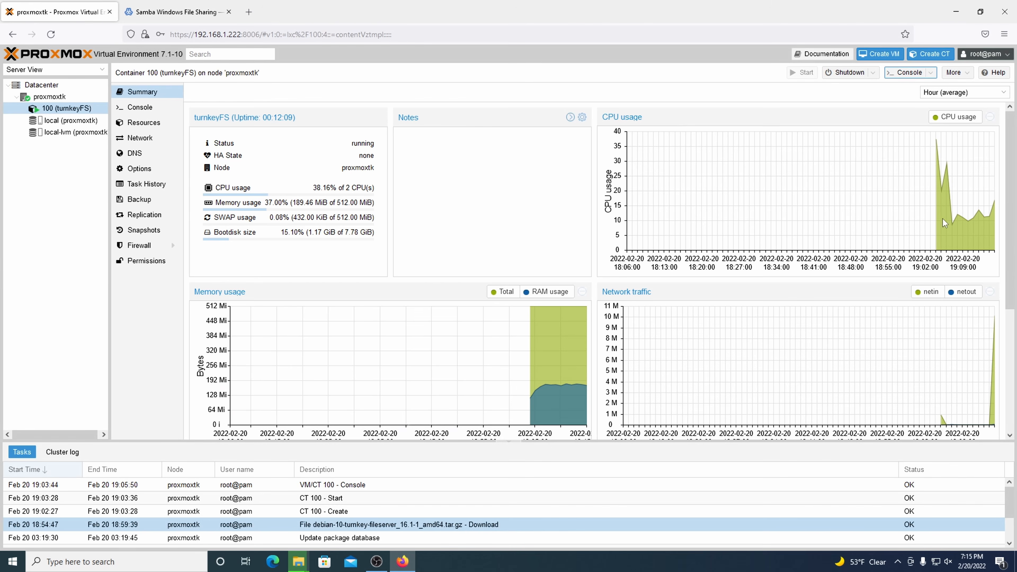
{"action": "mouse_move", "coordinate": [972, 218]}
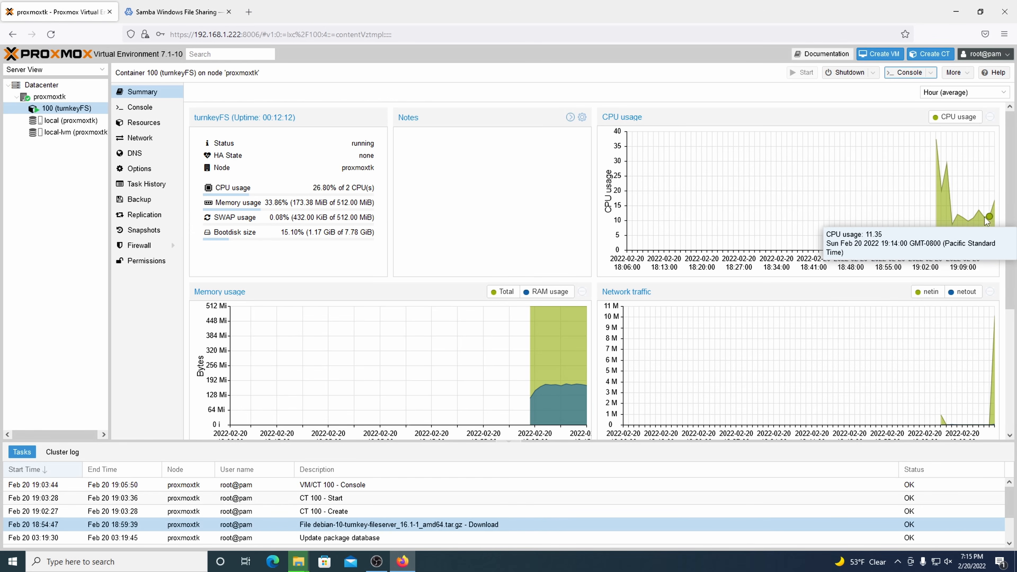
{"action": "mouse_move", "coordinate": [530, 388]}
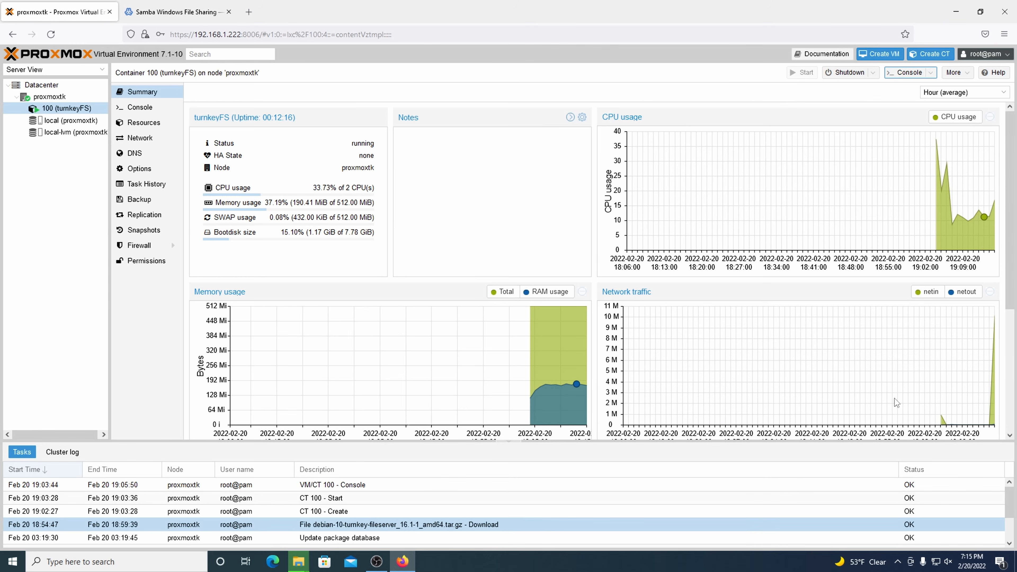
{"action": "scroll", "coordinate": [896, 403], "scroll_direction": "down", "scroll_amount": 1}
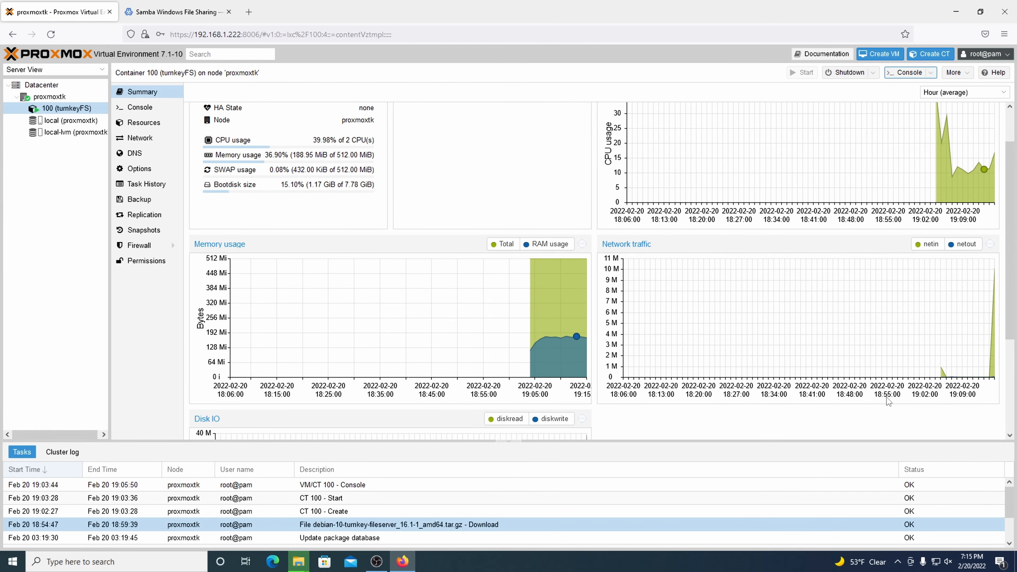